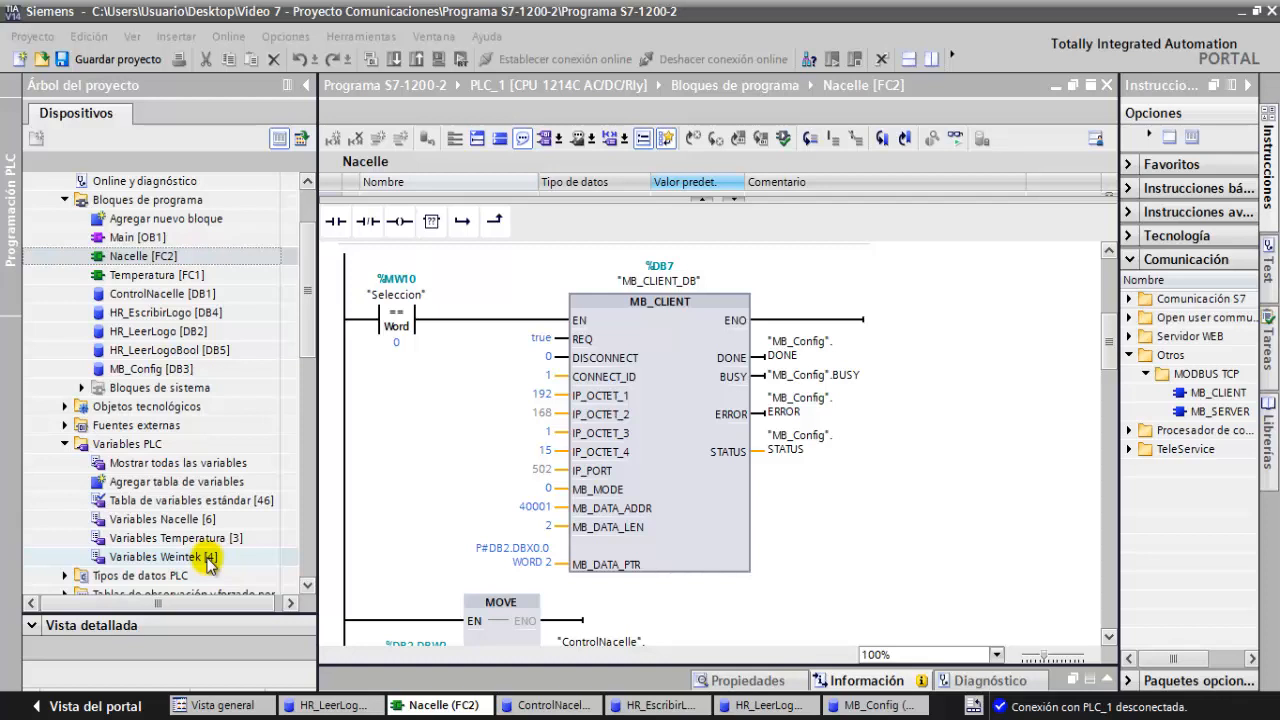
Compare the variables of the ControlNacelle data block with the nacelle control transfer table in the Word document.
double_click(160, 295)
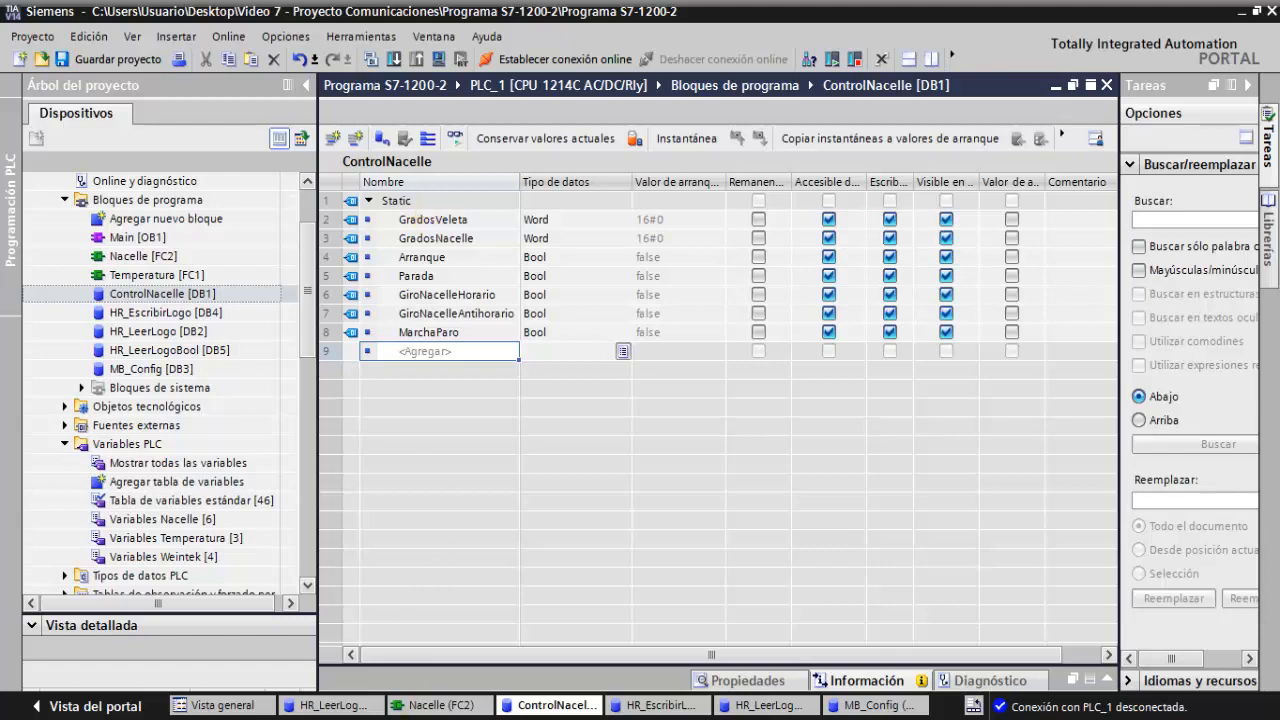
left_click(408, 718)
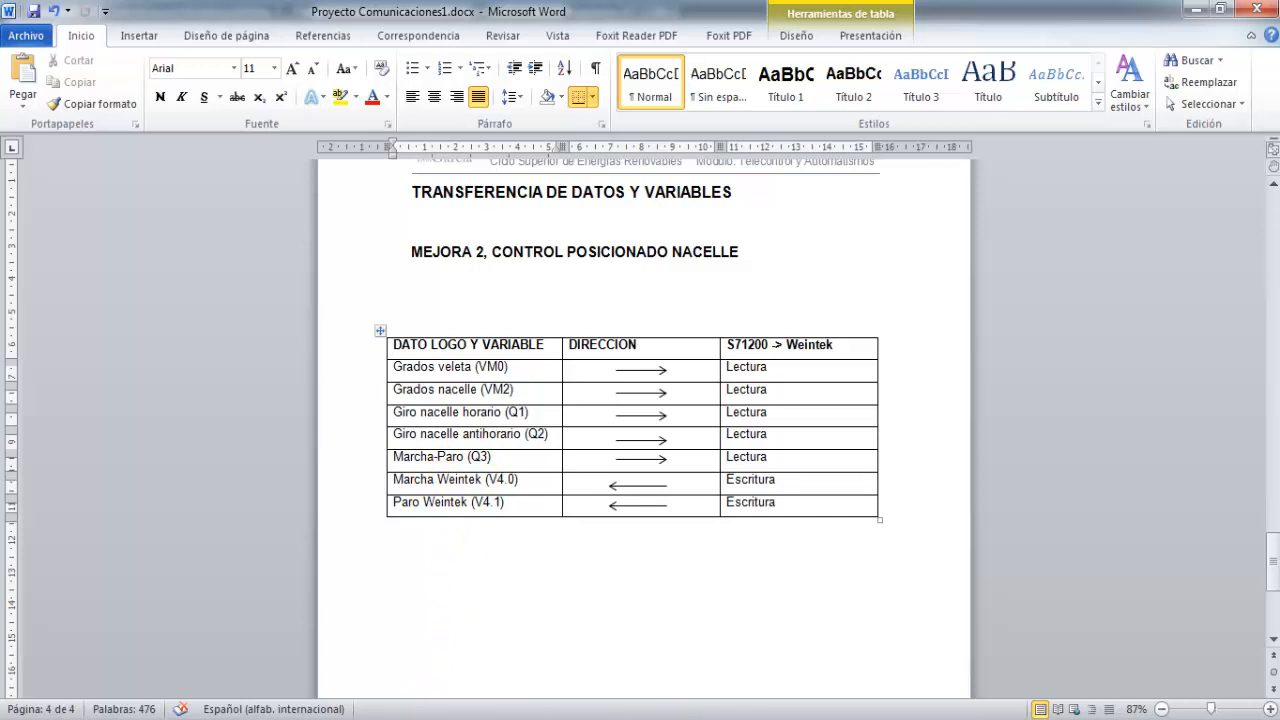
left_click(403, 674)
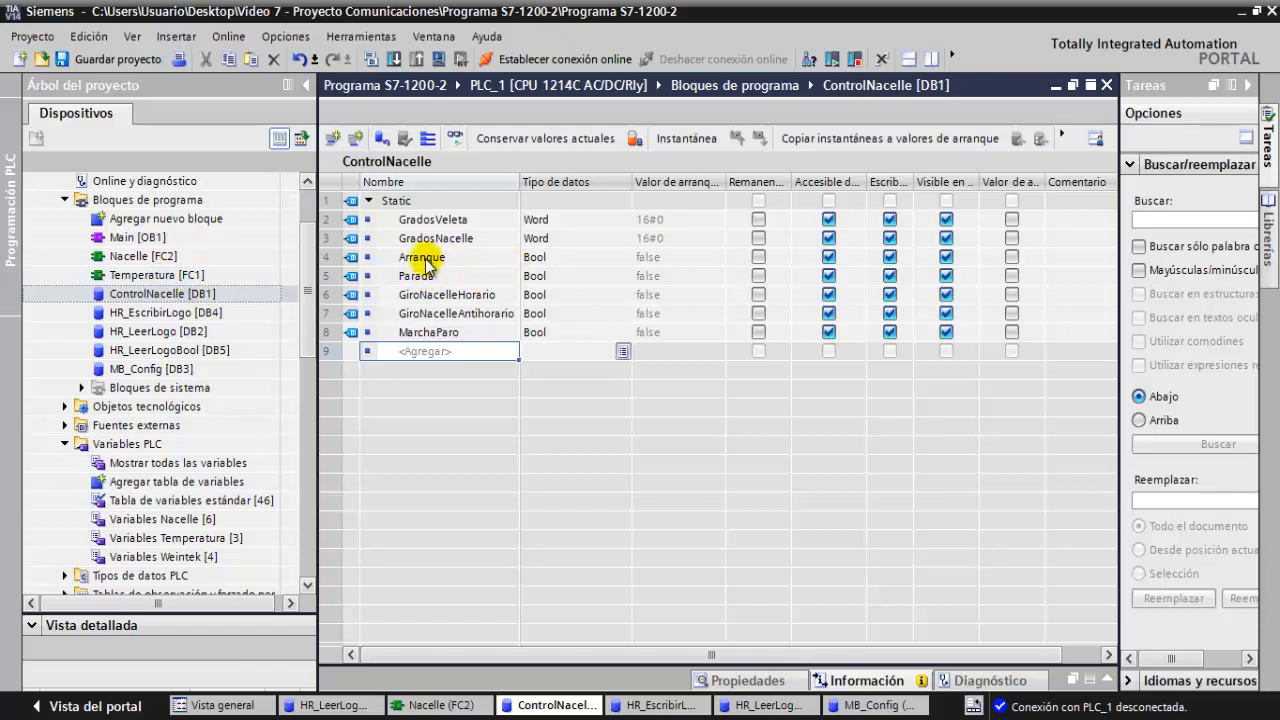
Examine in the Nacelle FC2 block how the word and Bool variables read from the Logo are passed to ControlNacelle.
double_click(143, 256)
scroll(825, 350, "up", 2)
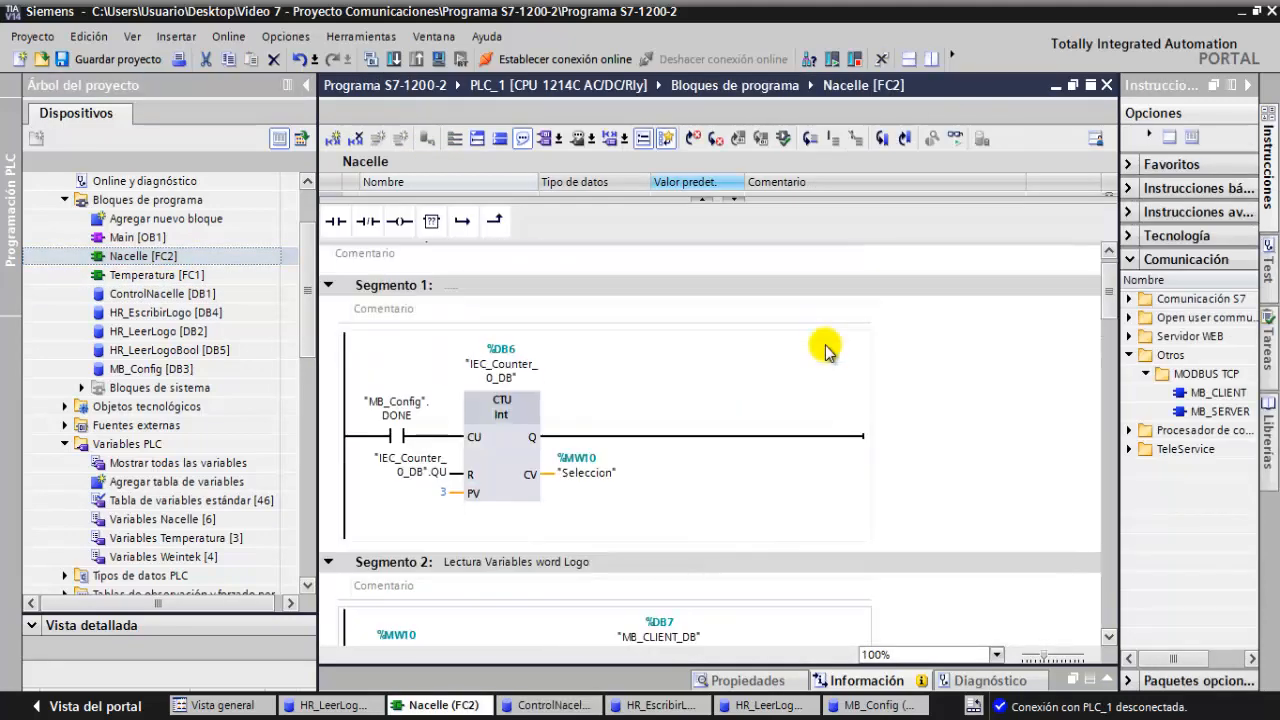
scroll(825, 350, "down", 6)
scroll(825, 350, "down", 5)
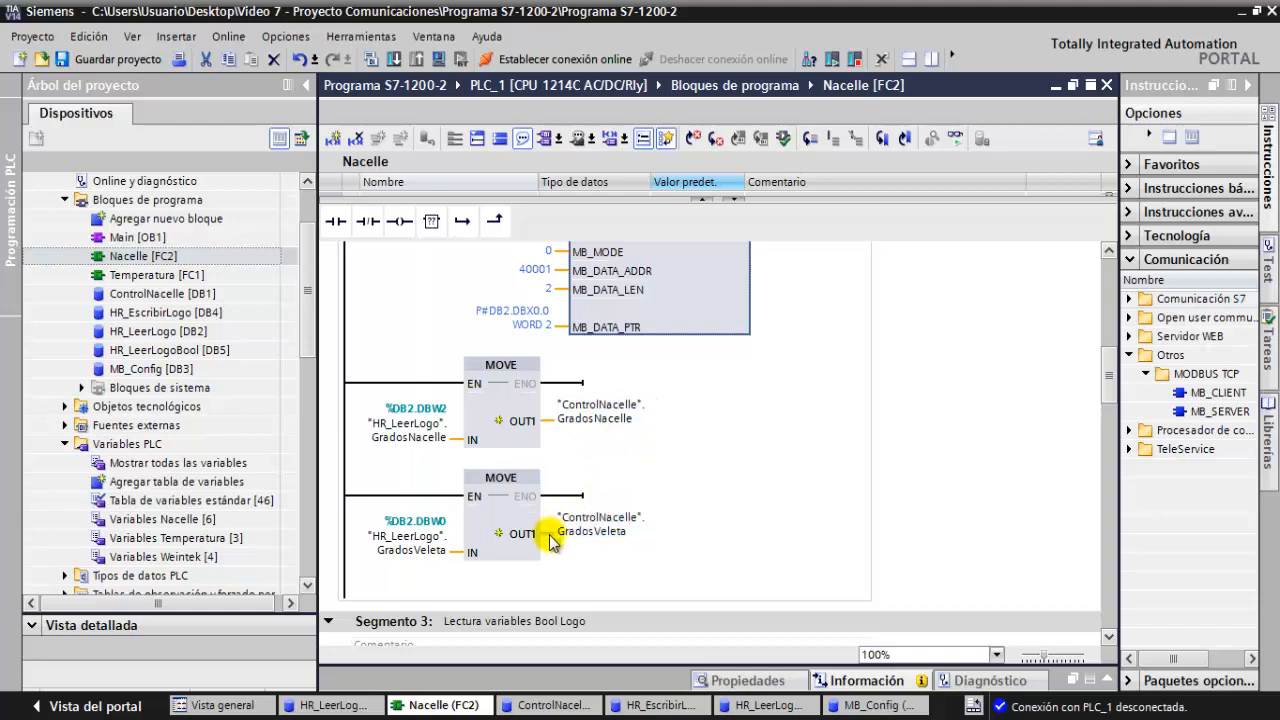
scroll(600, 528, "up", 2)
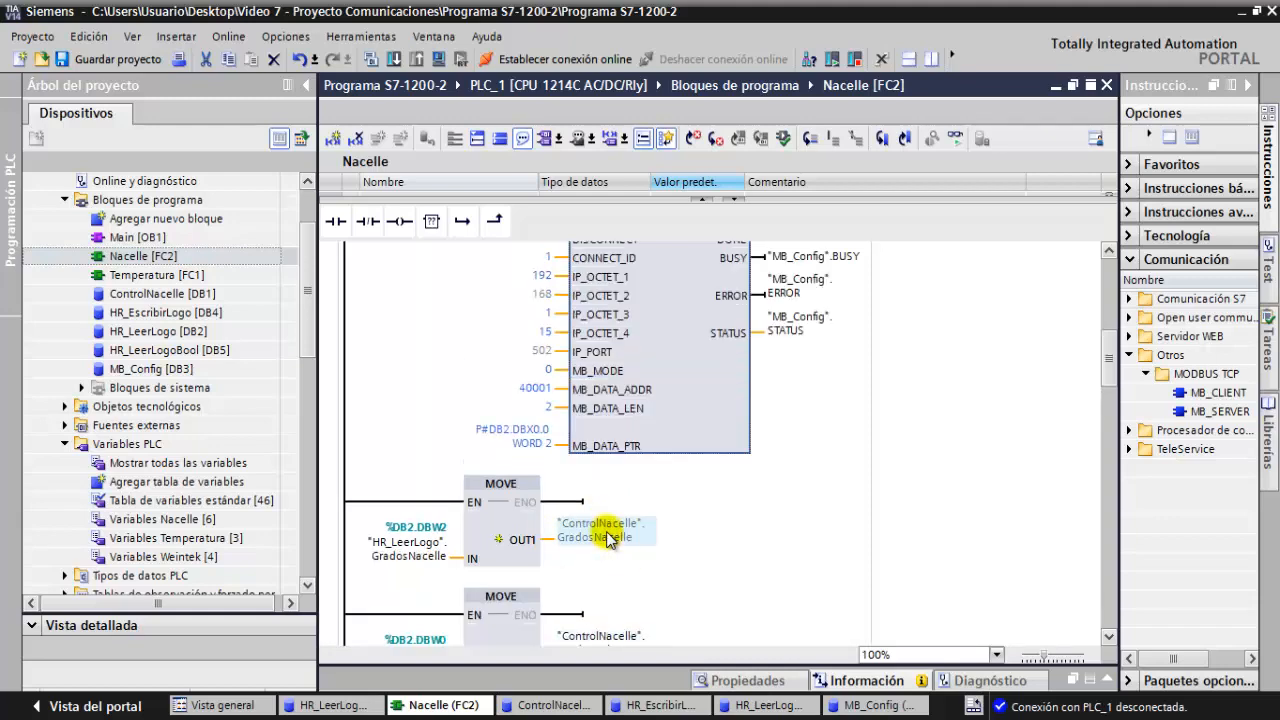
scroll(607, 528, "down", 6)
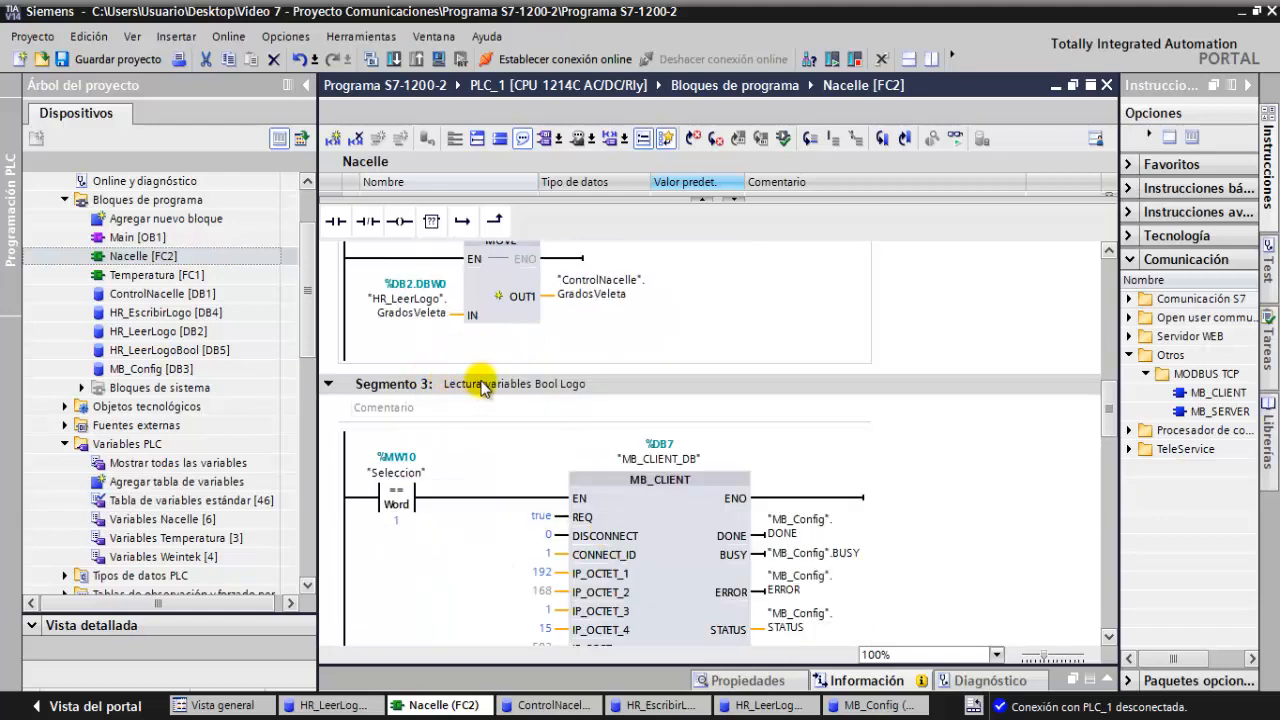
scroll(511, 388, "down", 10)
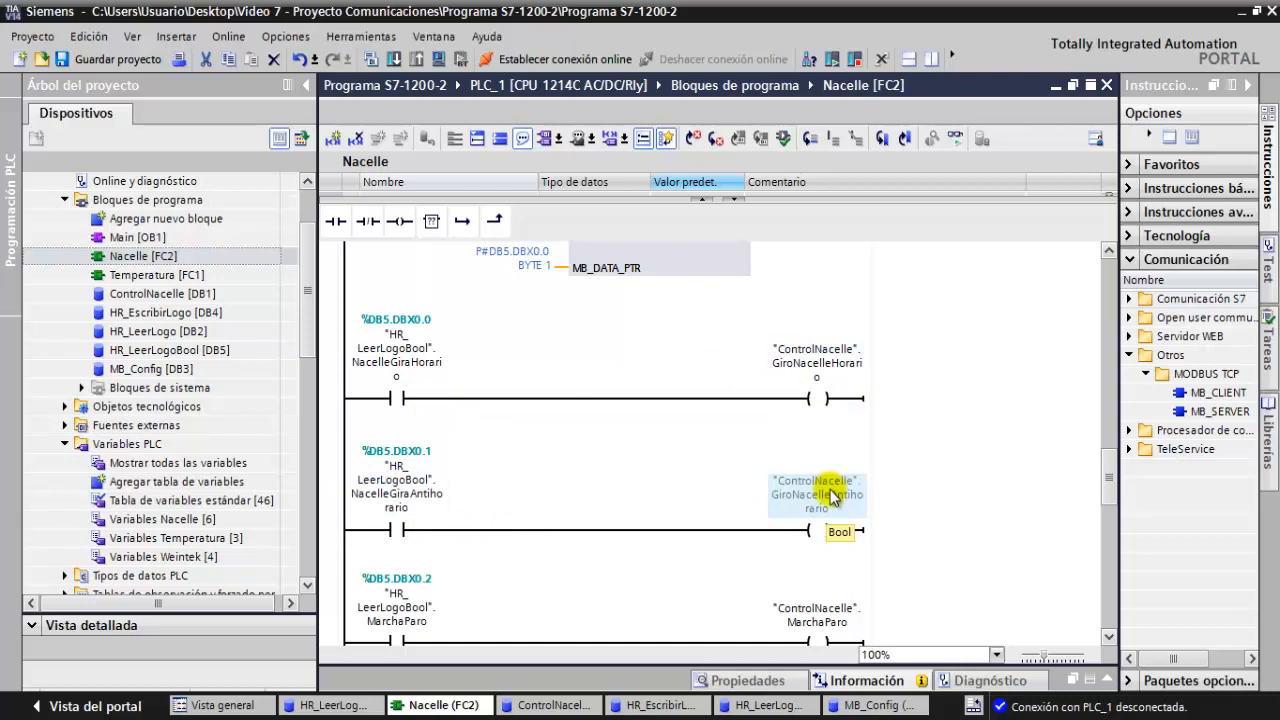
scroll(830, 497, "down", 3)
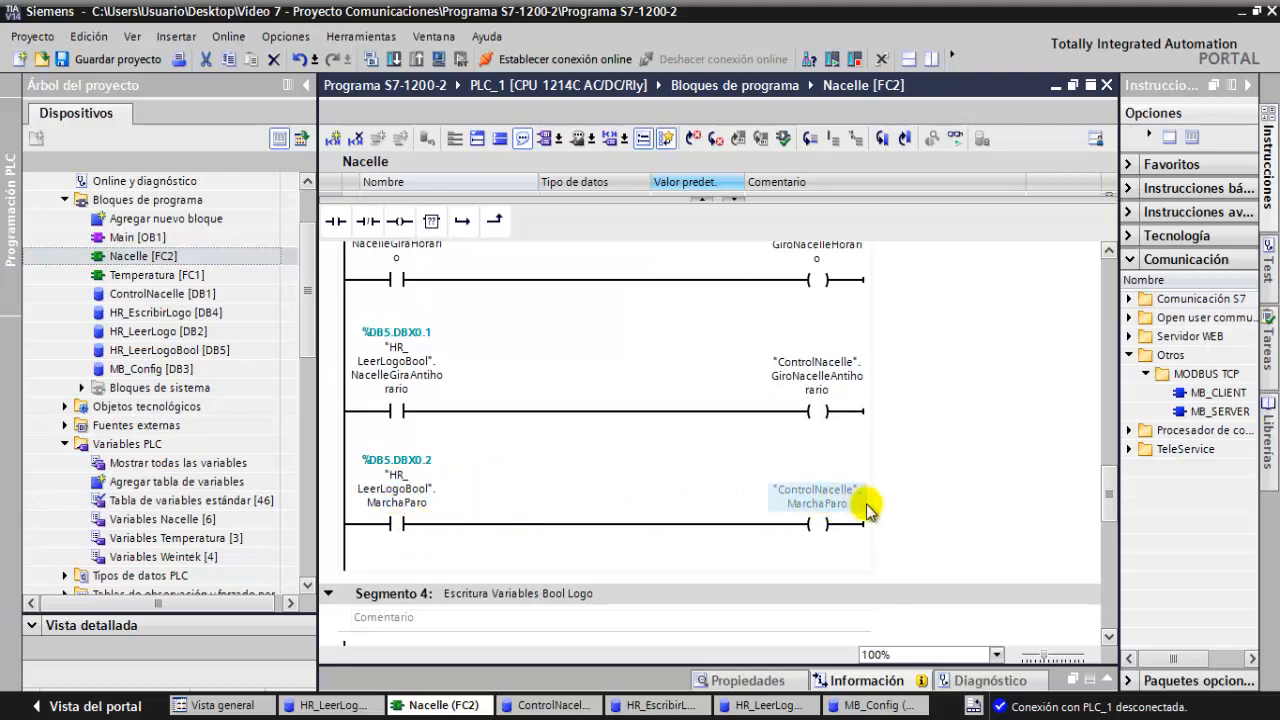
Examine Segment 4 of the Nacelle block, checking how the ControlNacelle start and stop variables are written to the Logo.
scroll(866, 504, "down", 18)
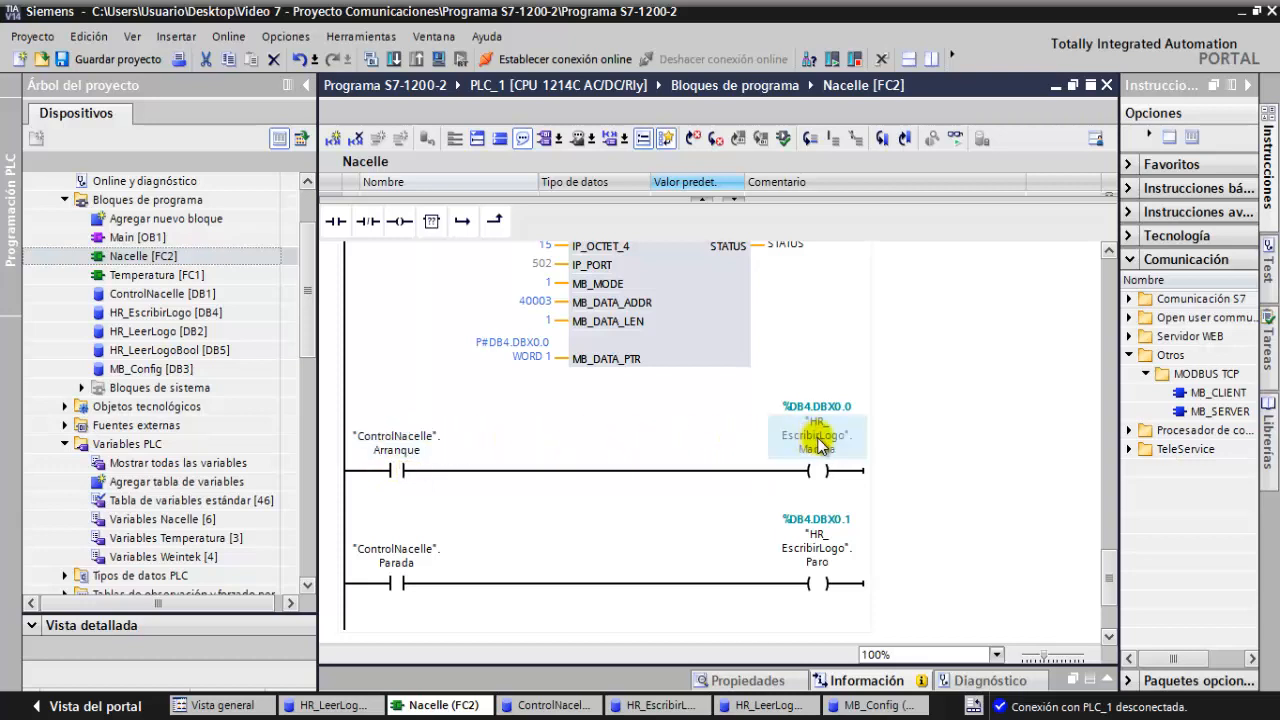
scroll(818, 440, "up", 3)
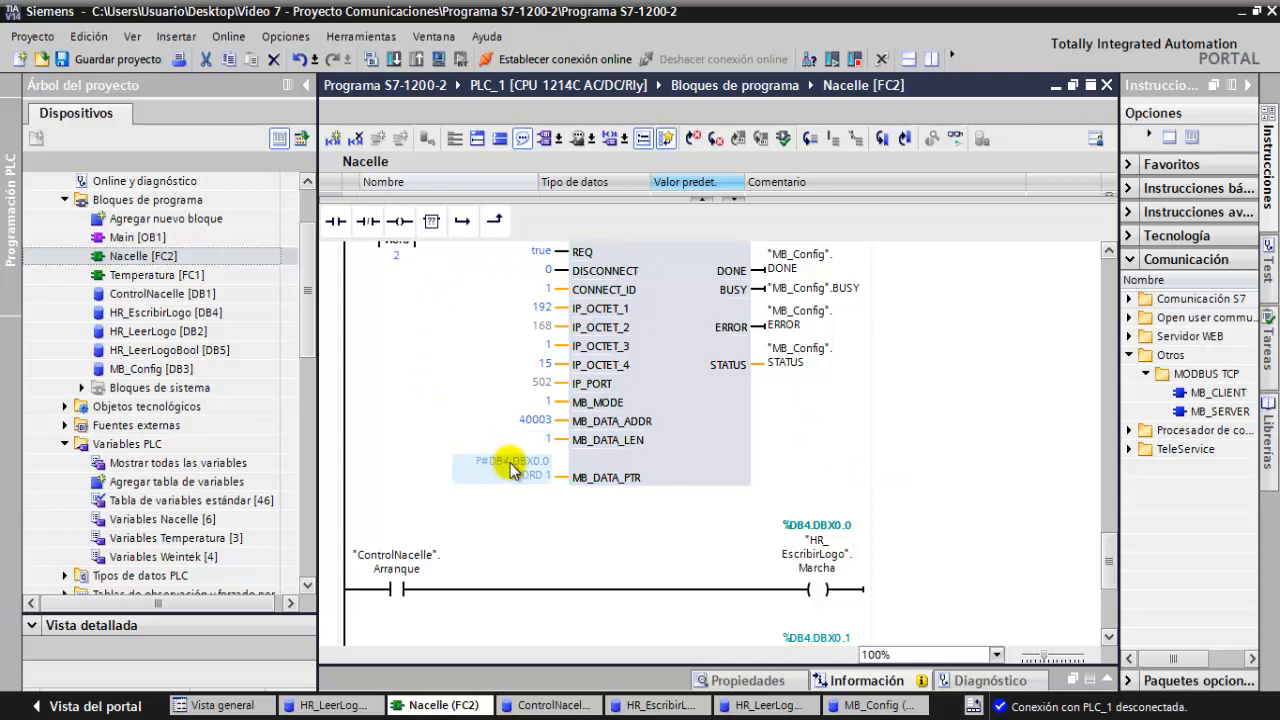
scroll(508, 480, "up", 3)
scroll(523, 580, "up", 3)
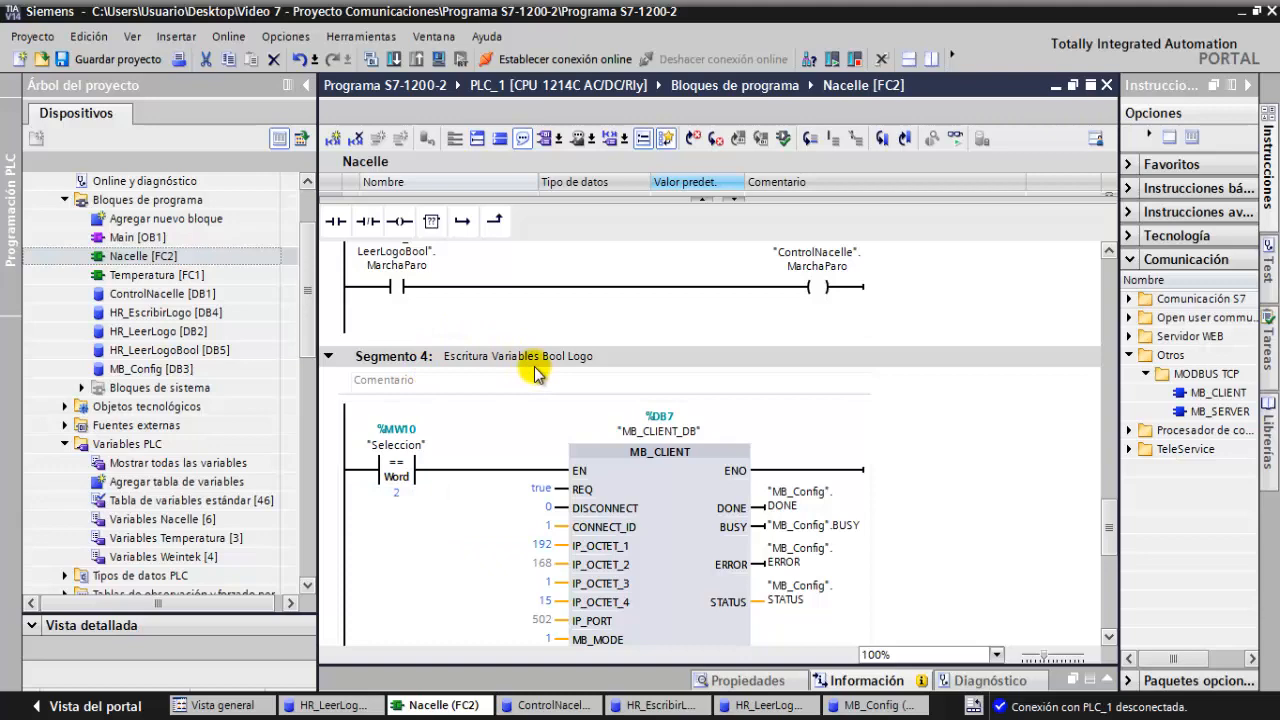
scroll(535, 372, "down", 9)
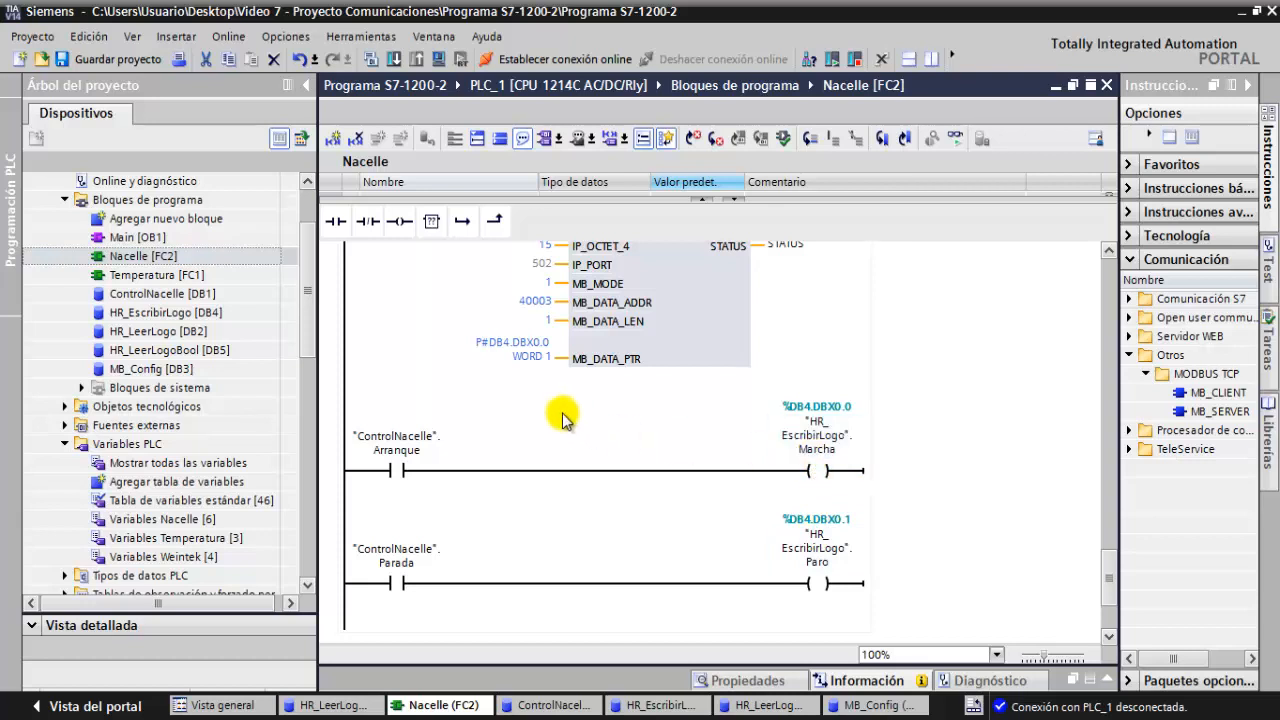
Export all elements of the Variables Weintek table to PLCTags.xlsx in the Video 7 - Proyecto Comunicaciones folder, overwriting the existing file.
double_click(135, 557)
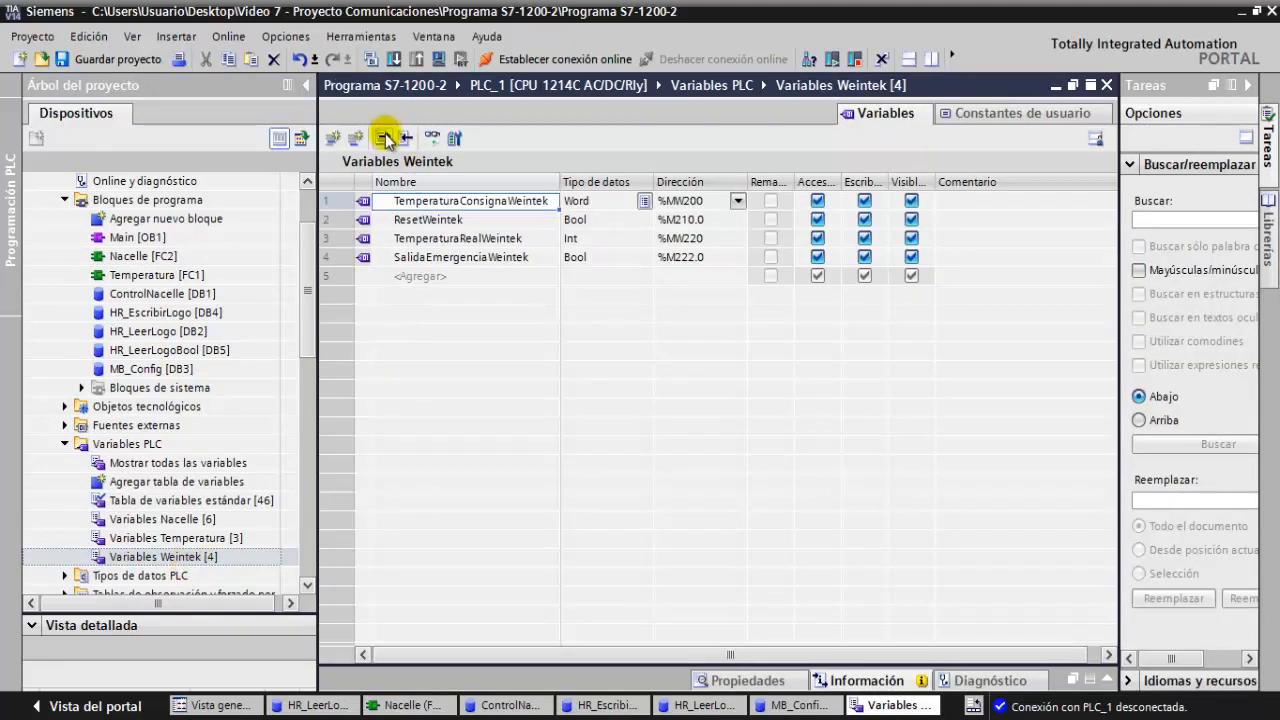
left_click(384, 139)
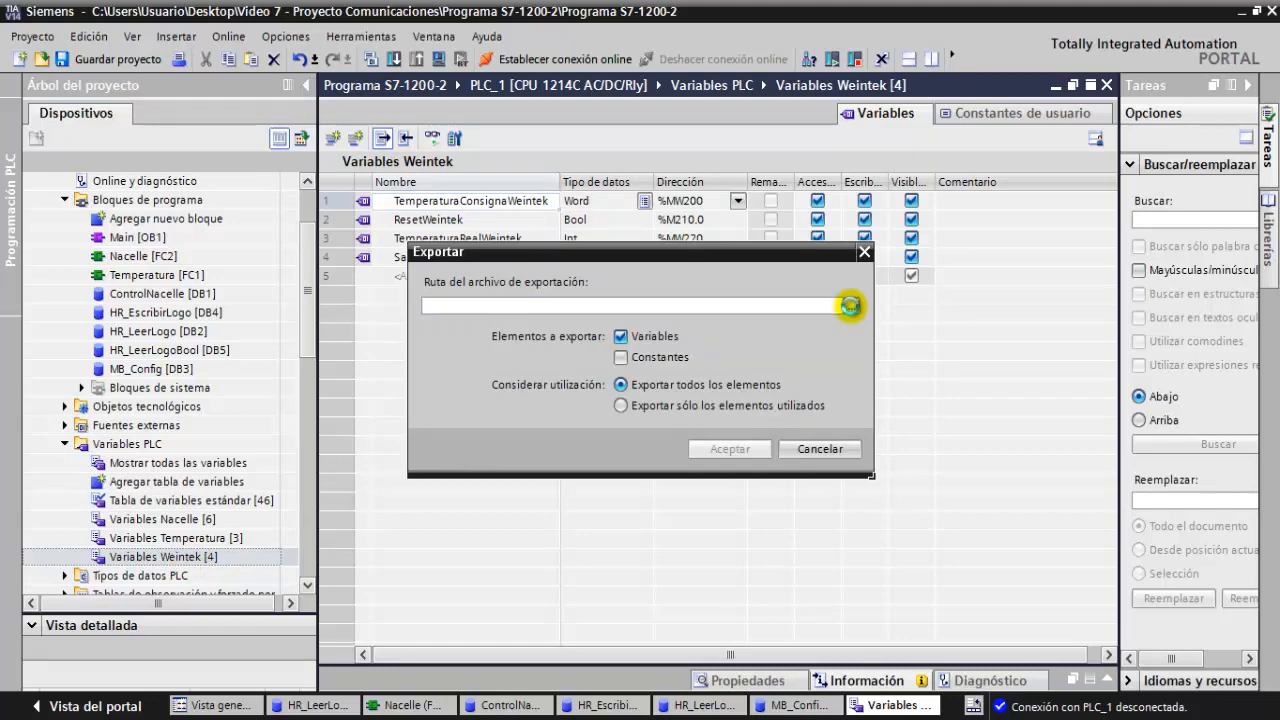
left_click(850, 306)
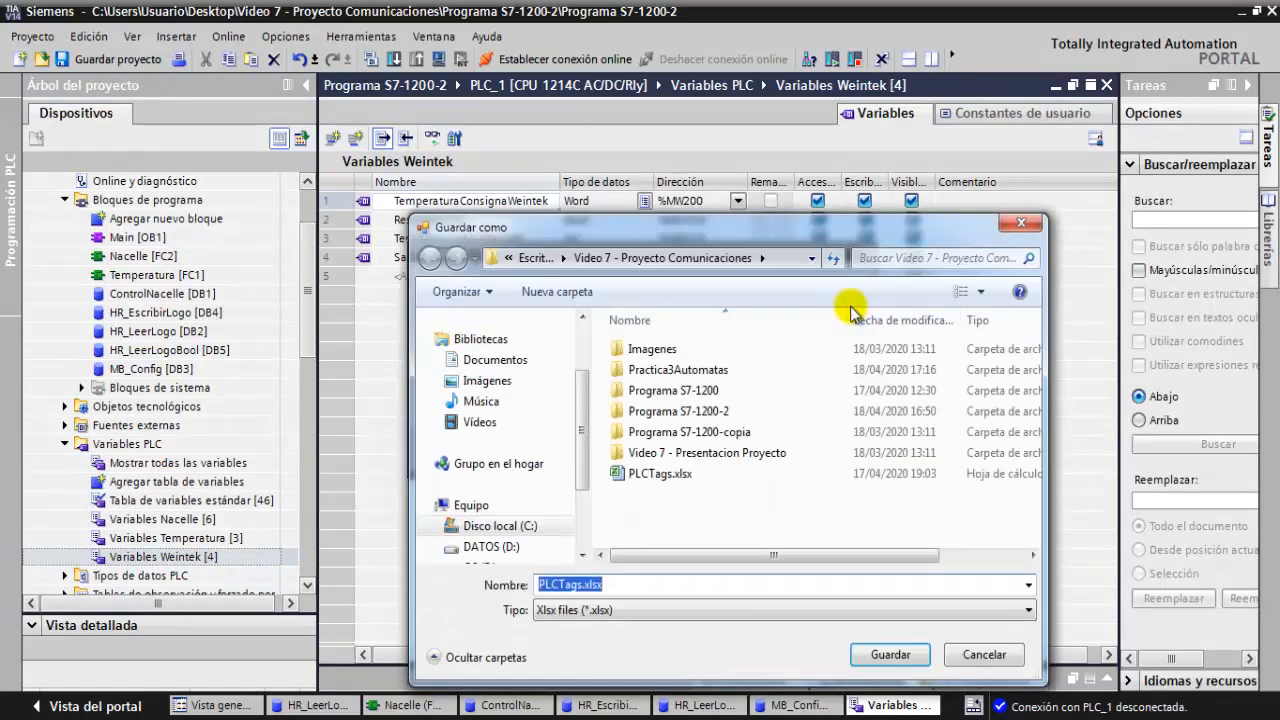
left_click(890, 654)
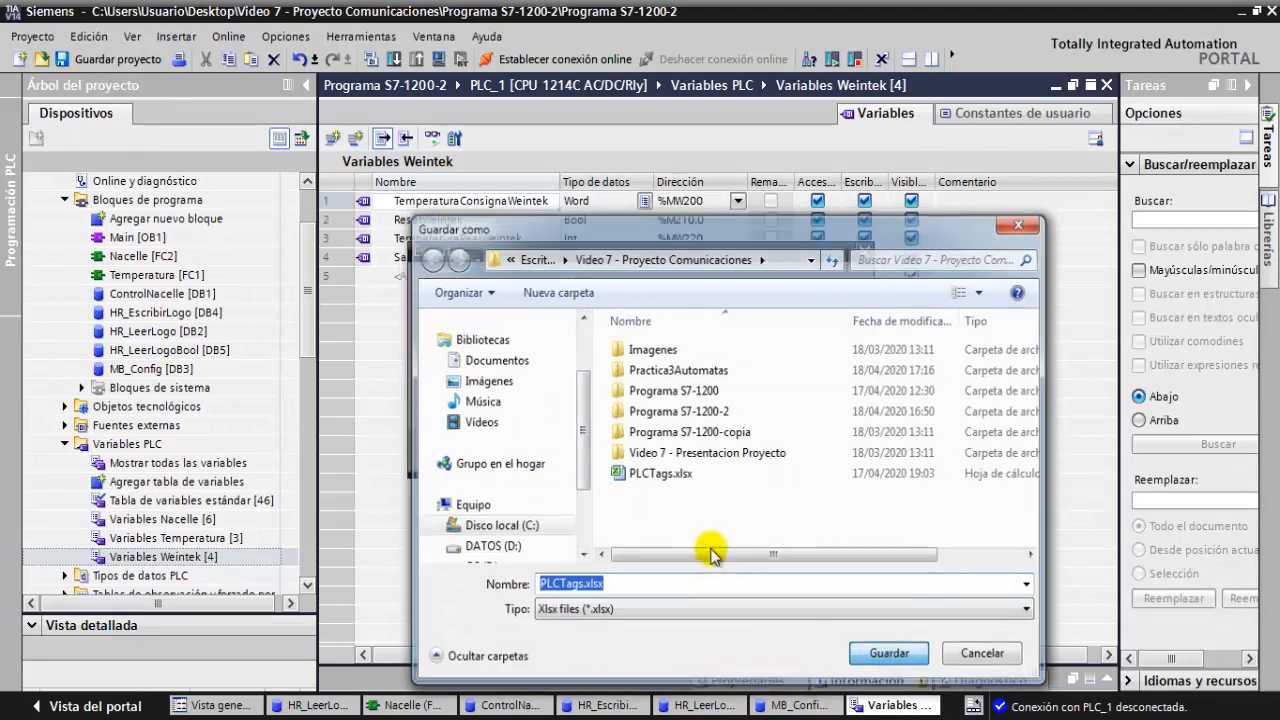
left_click(720, 449)
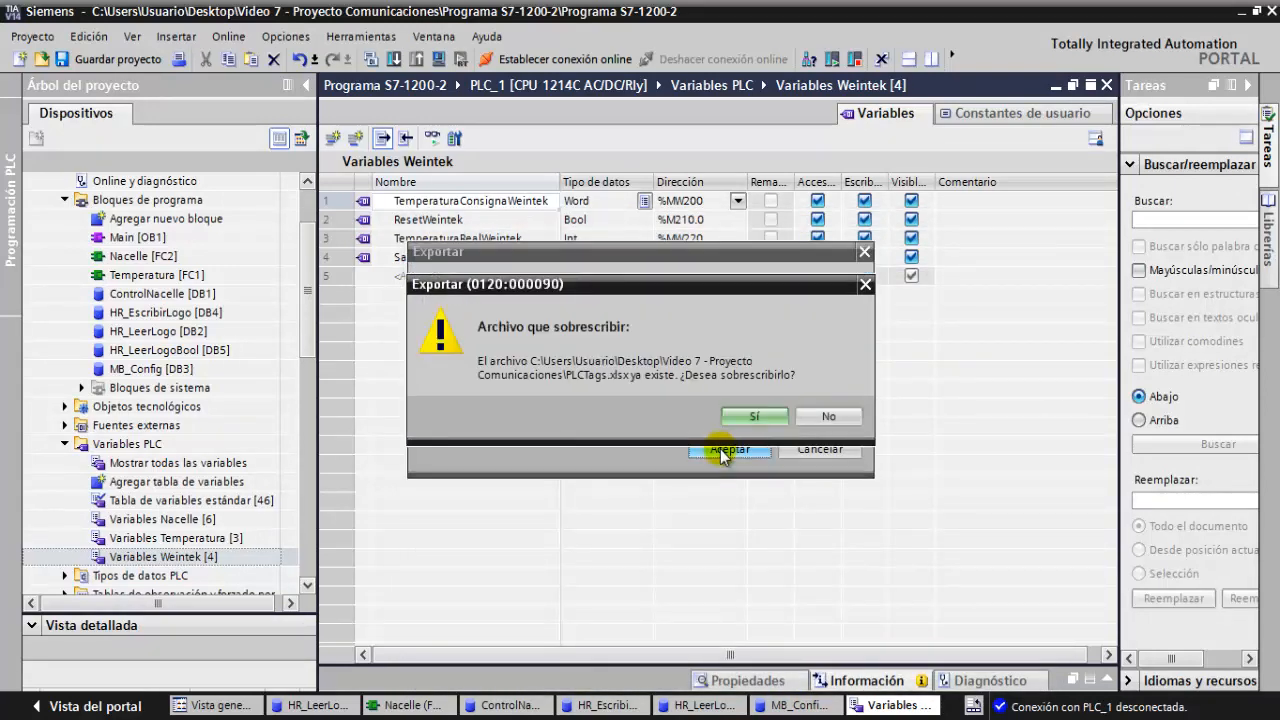
left_click(744, 415)
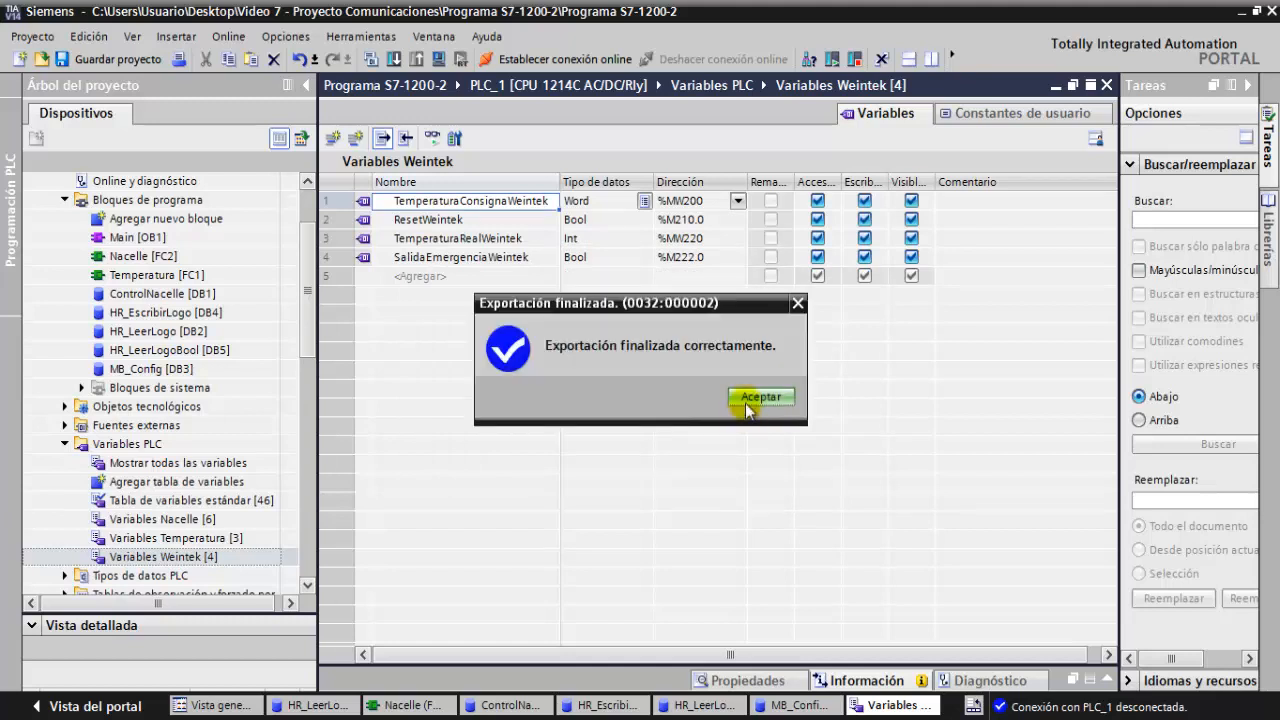
left_click(748, 400)
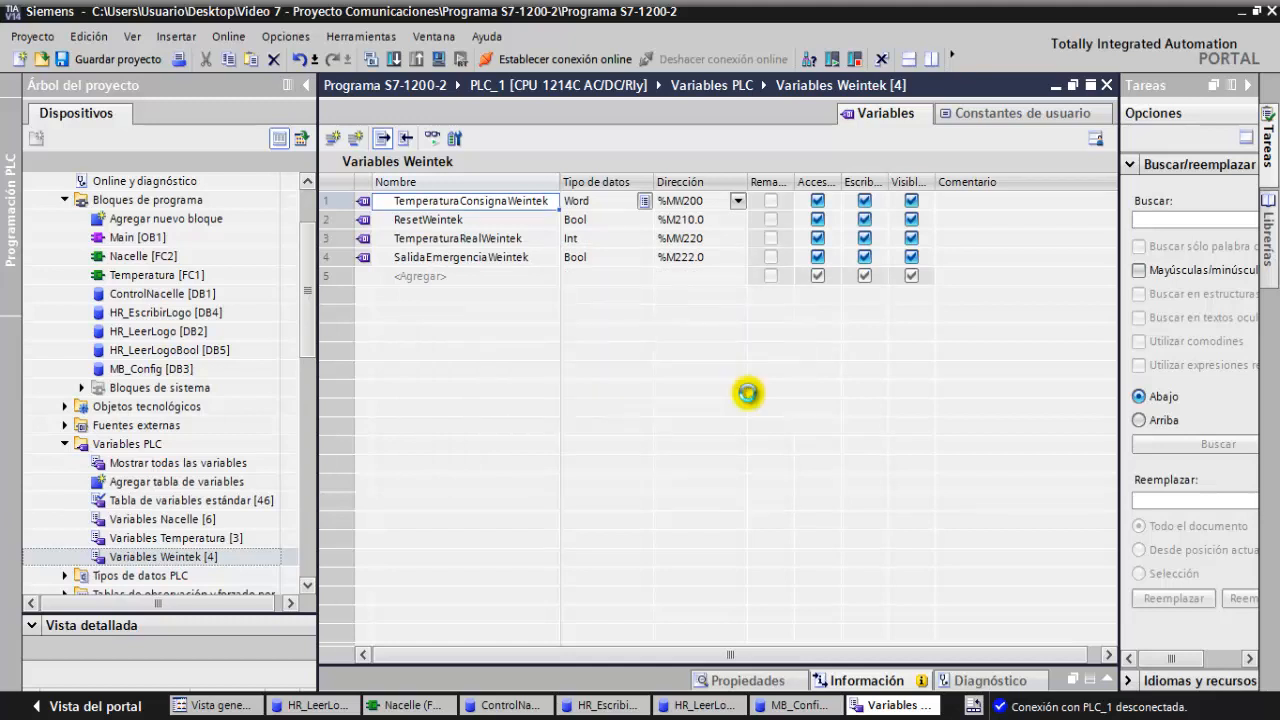
Generate a source from only the ControlNacelle block and save it as ControlNacelle.db, replacing the existing file.
double_click(160, 295)
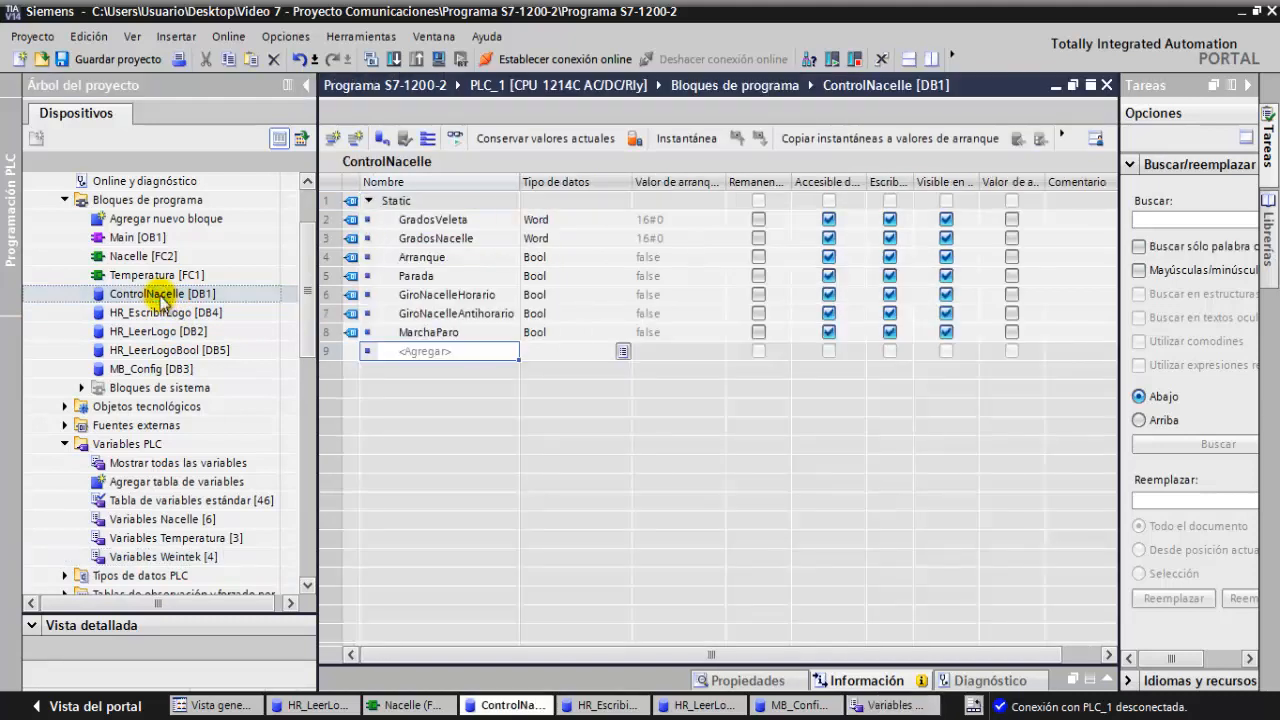
right_click(160, 295)
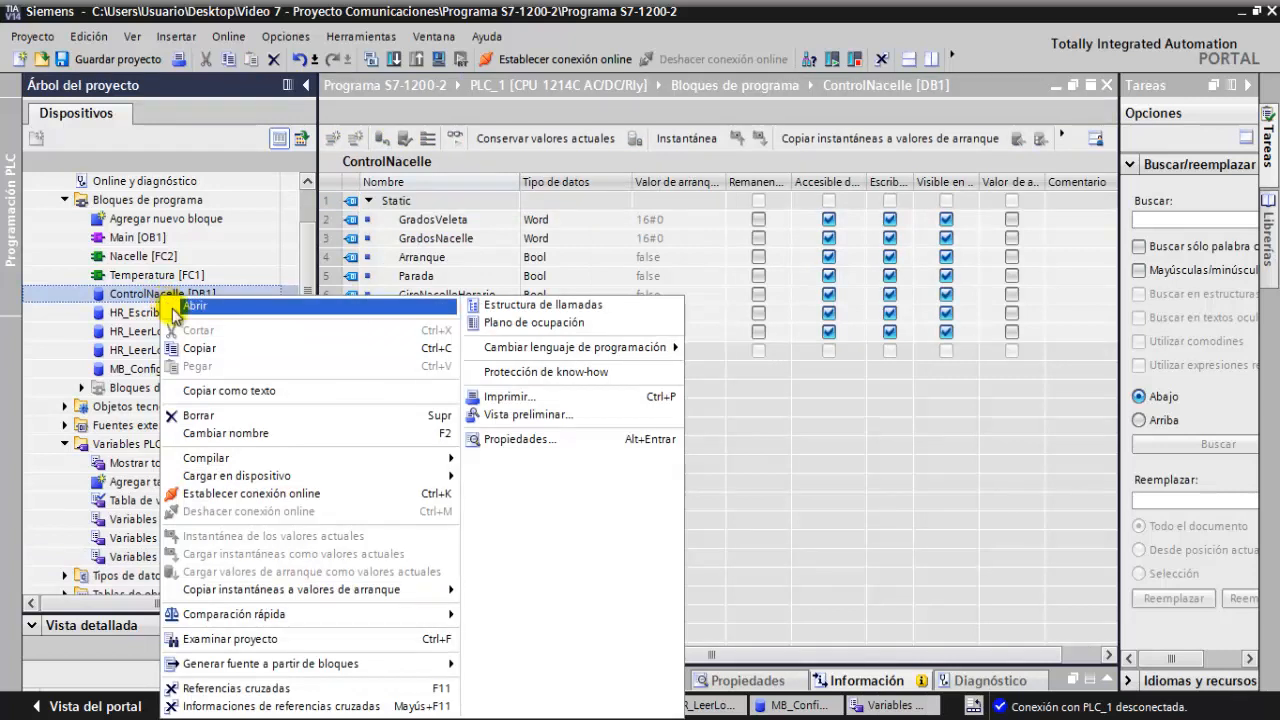
mouse_move(236, 673)
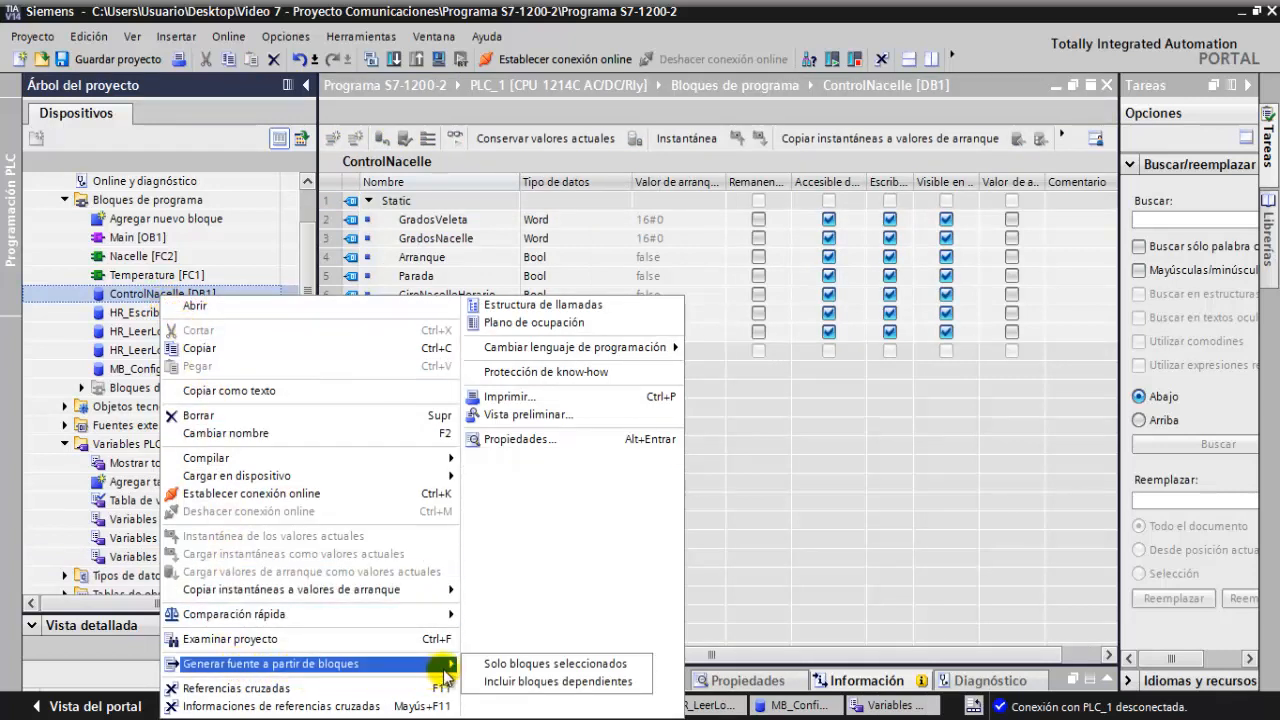
left_click(522, 665)
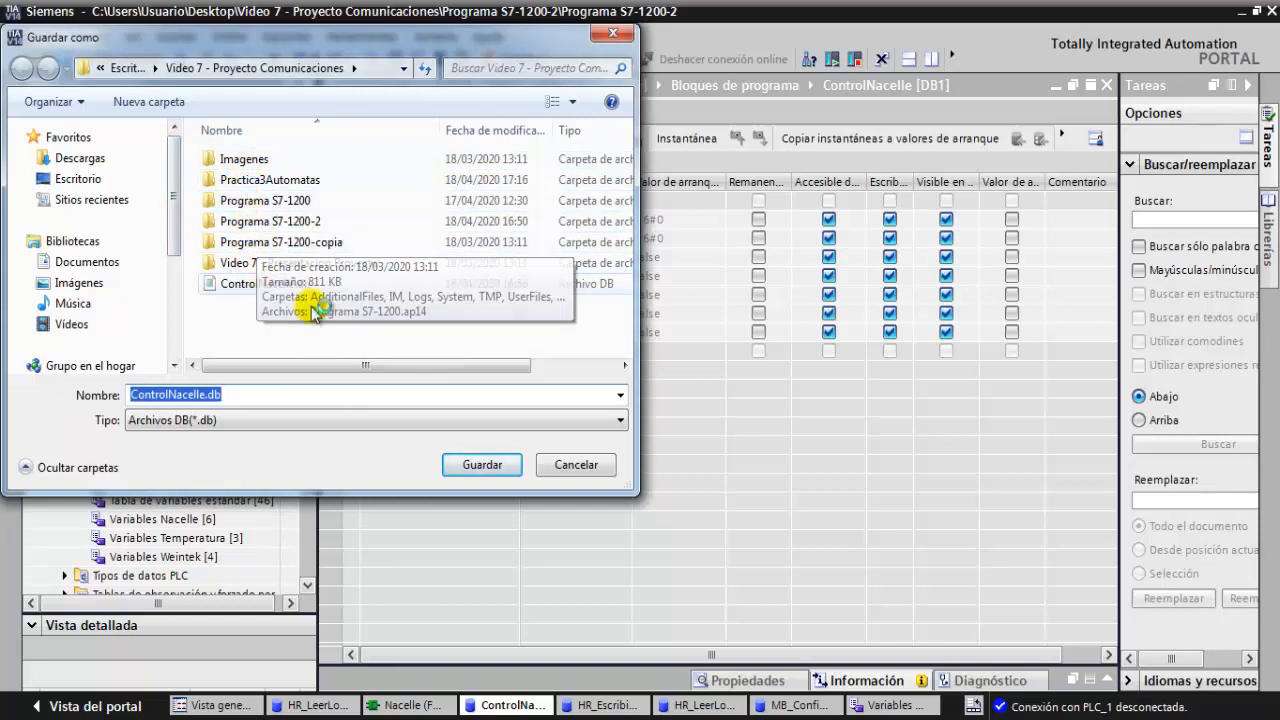
left_click(482, 465)
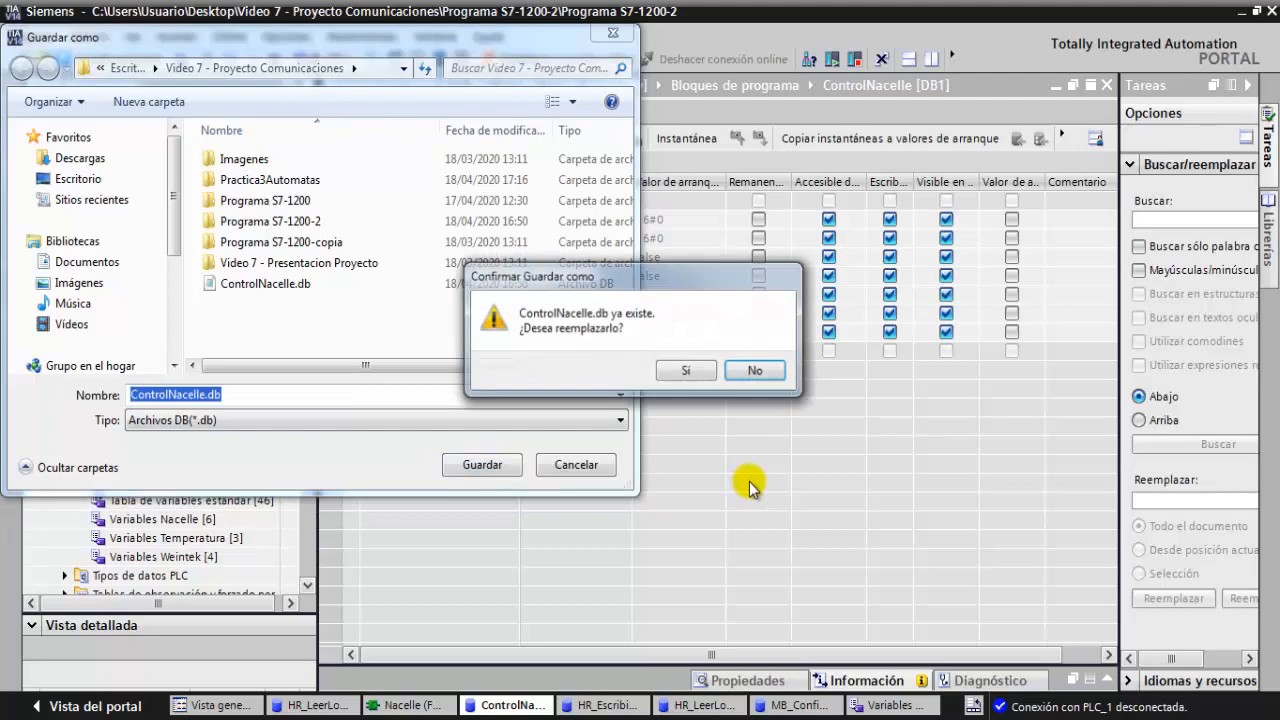
left_click(700, 374)
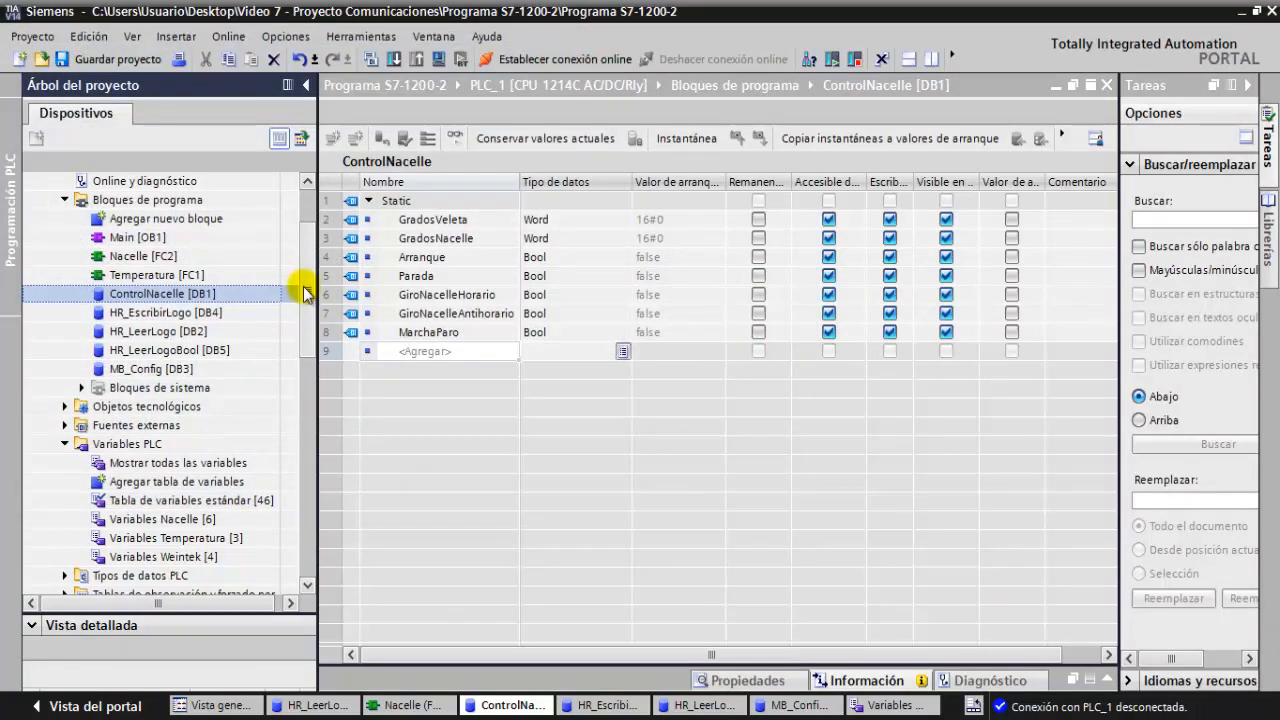
Switch to EasyBuilder Pro and select the Siemens S7-1200 device in the system parameters.
scroll(305, 292, "up", 5)
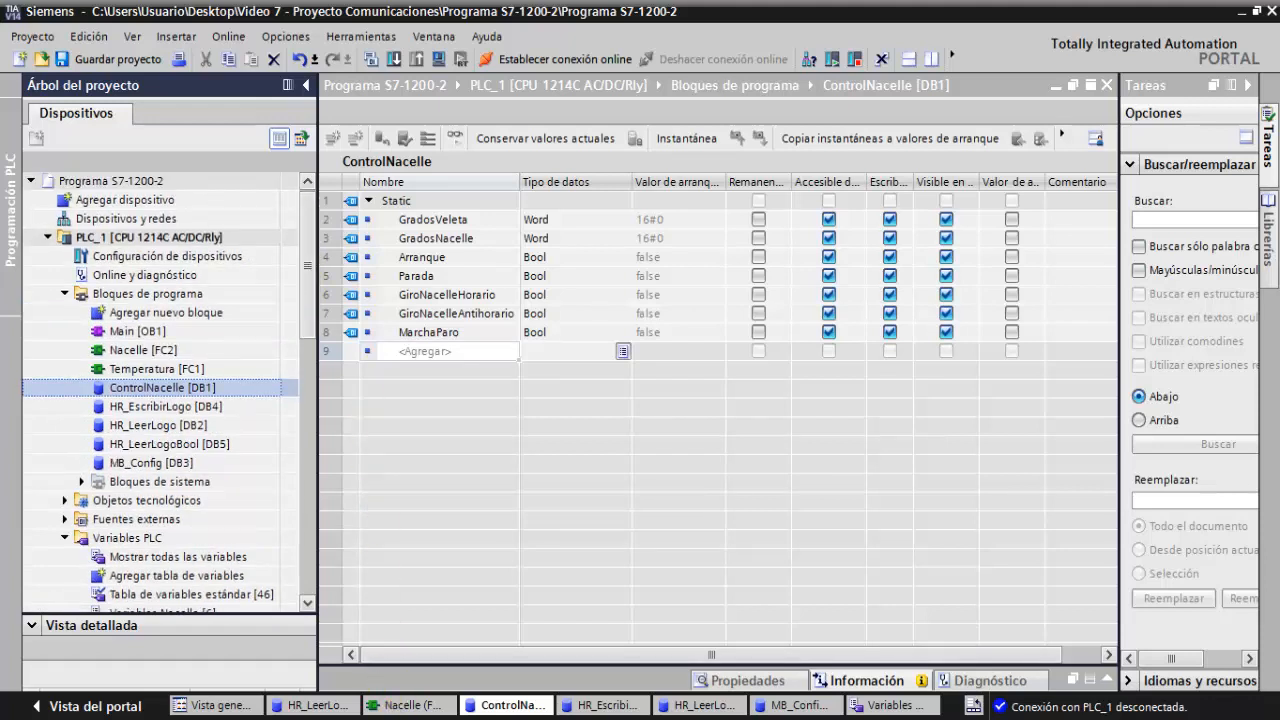
left_click(564, 718)
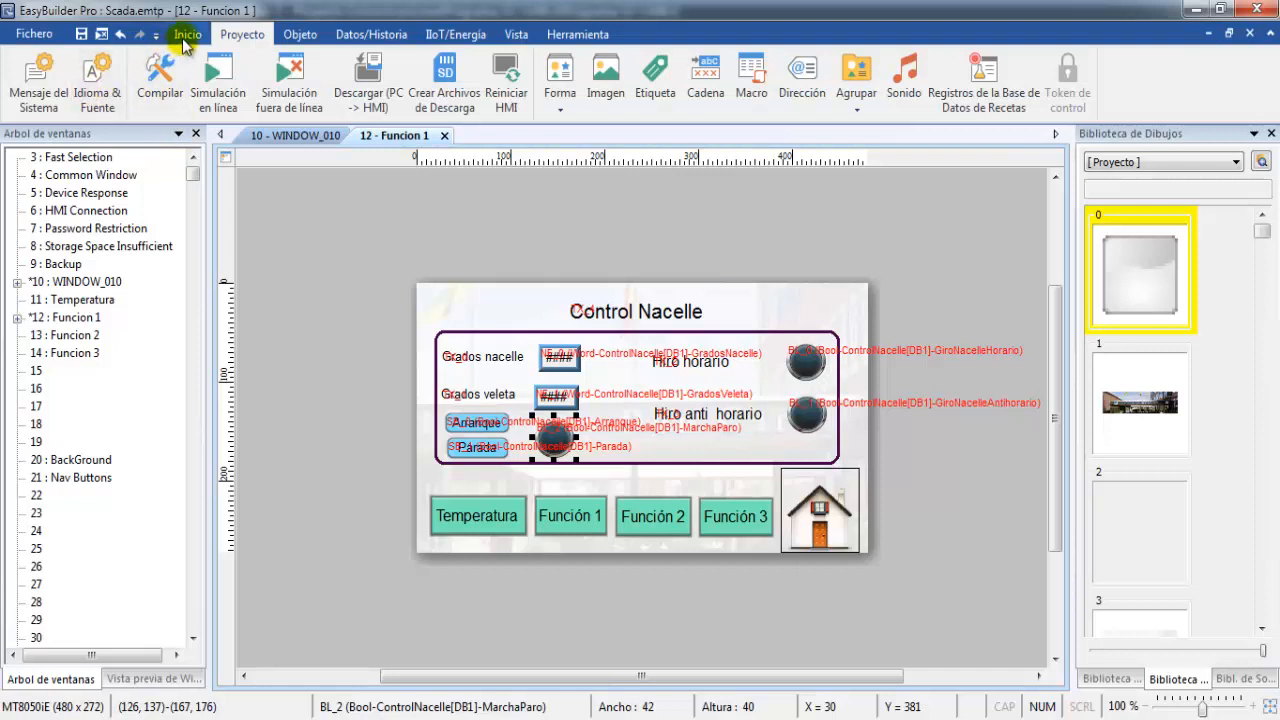
left_click(186, 36)
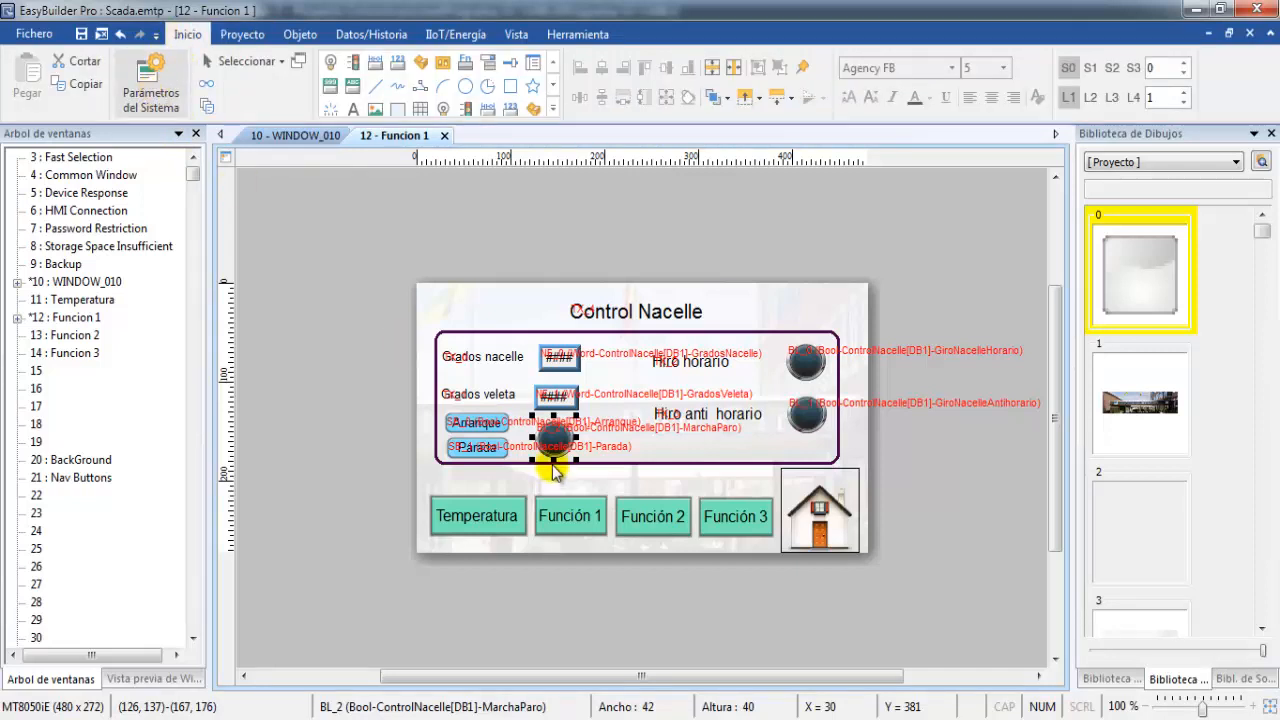
left_click(158, 90)
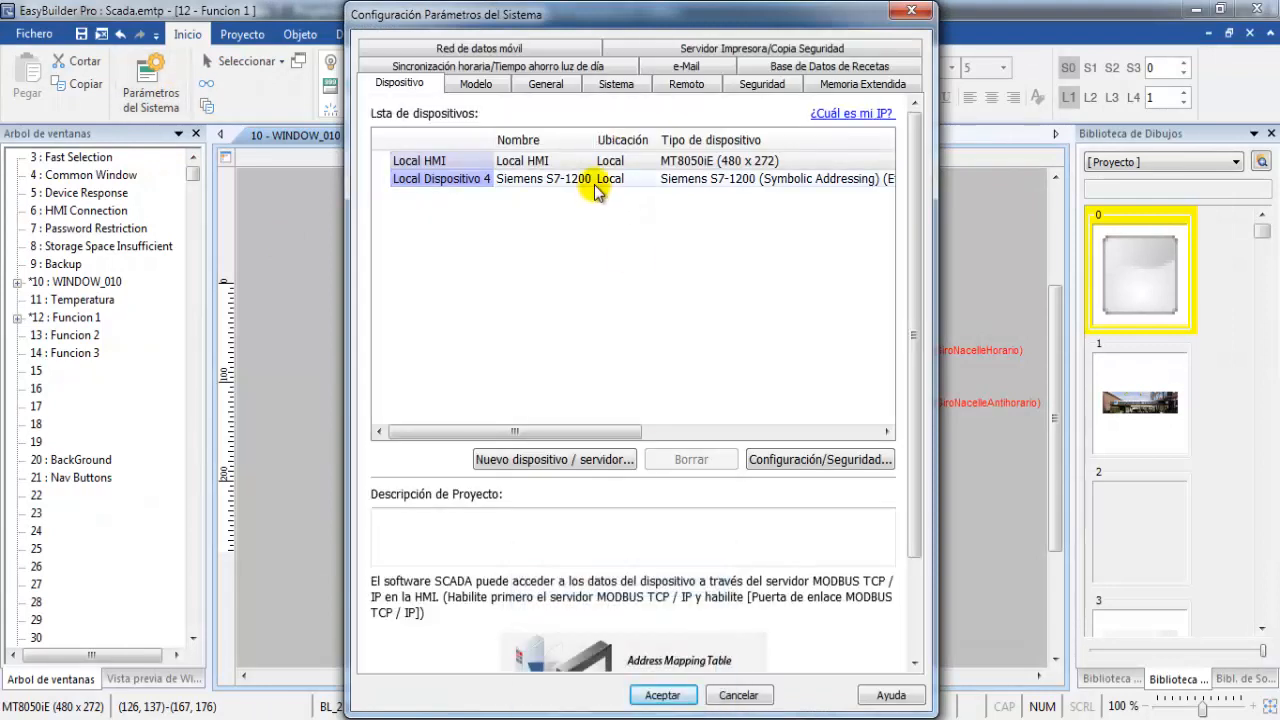
left_click(595, 186)
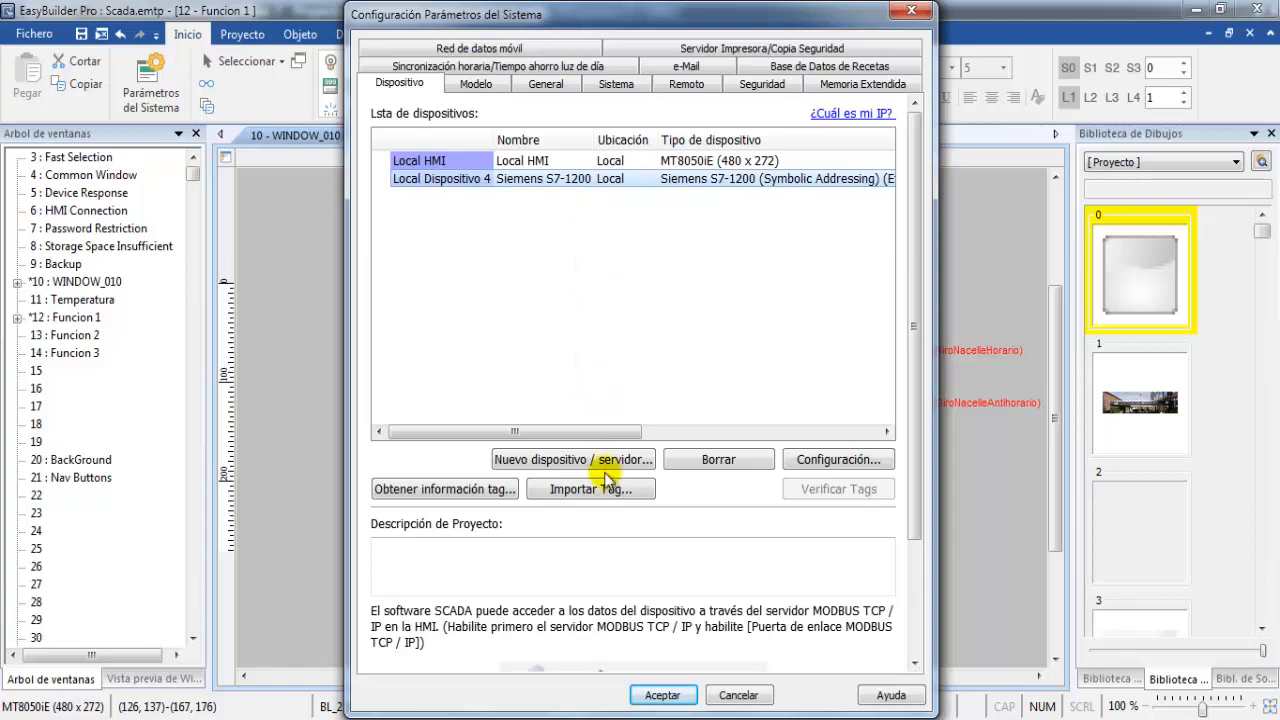
left_click(786, 489)
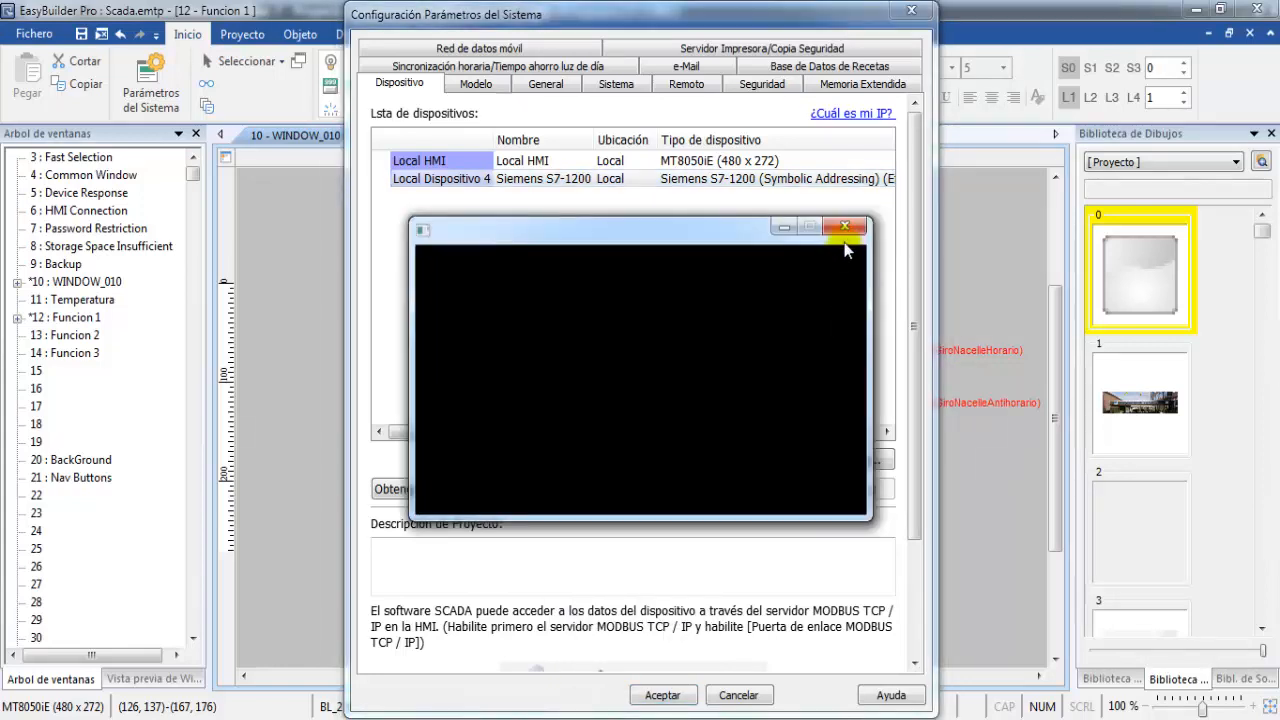
left_click(846, 228)
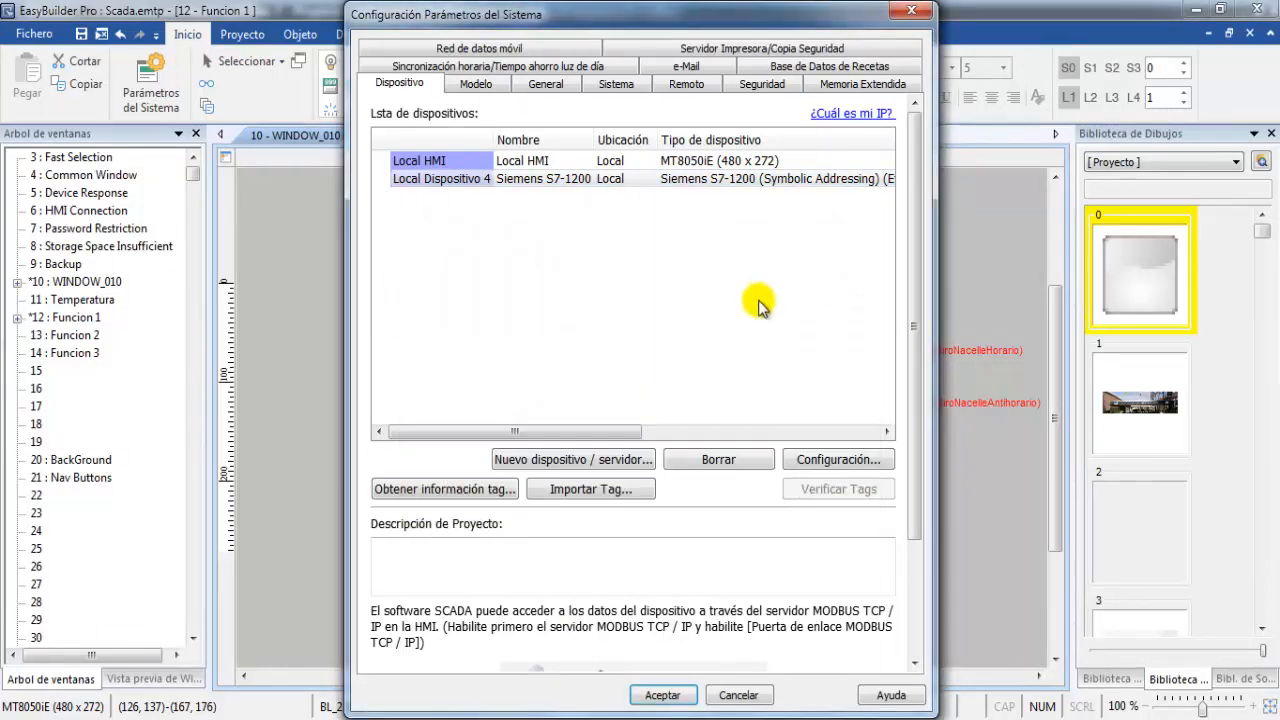
Start a tag import for the S7-1200 device and load PLCTags.xlsx as the PLC tags file.
left_click(591, 490)
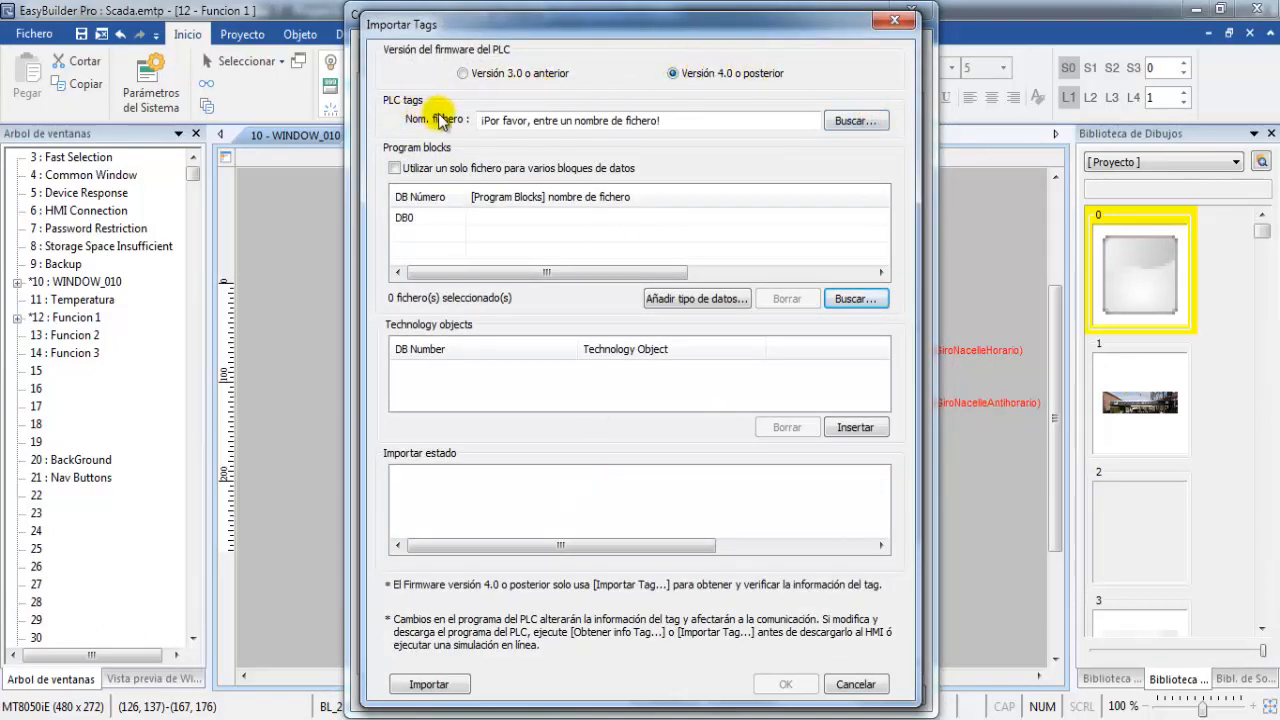
left_click(850, 121)
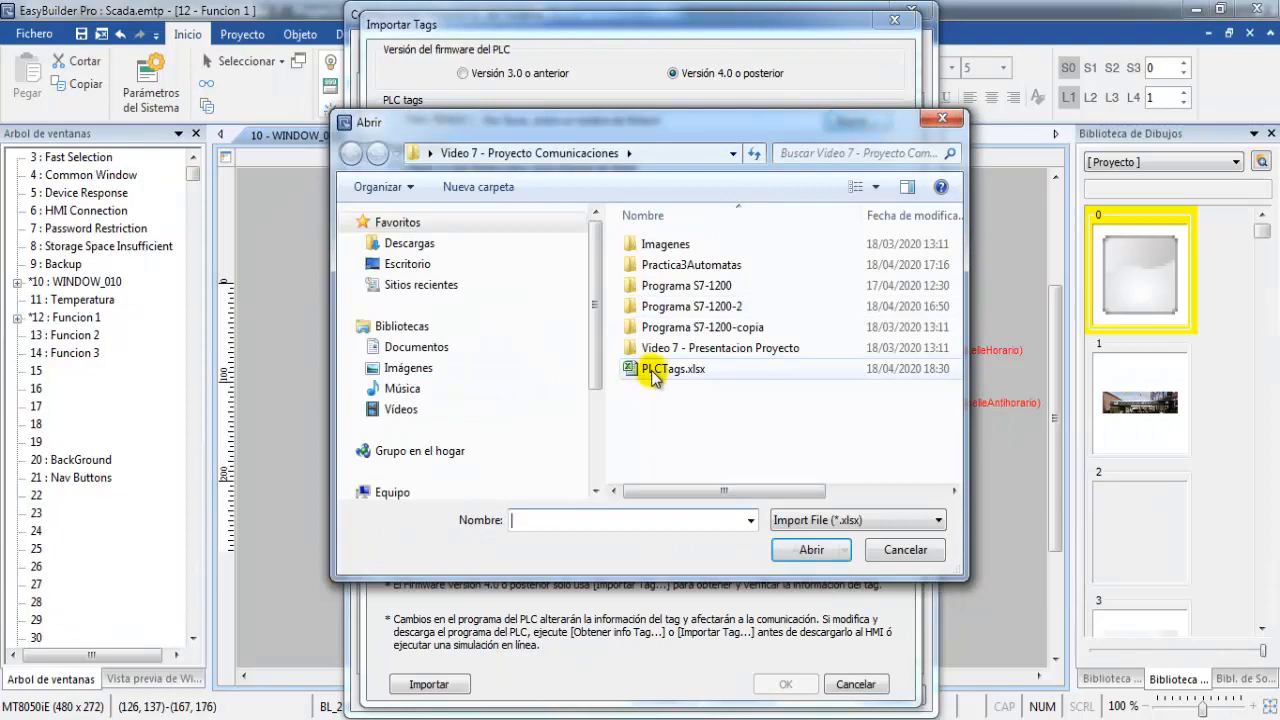
left_click(651, 370)
left_click(808, 550)
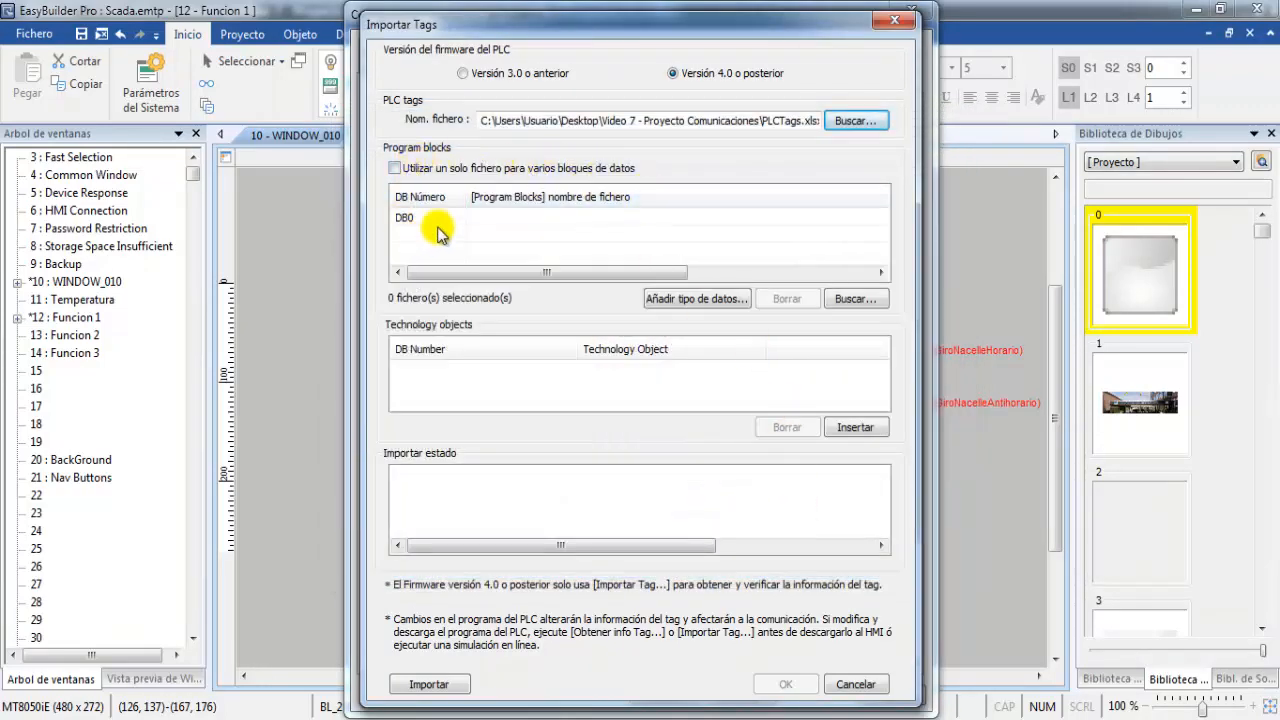
Add ControlNacelle.db from the Video 7 - Proyecto Comunicaciones folder as the program block file for DB1.
left_click(848, 297)
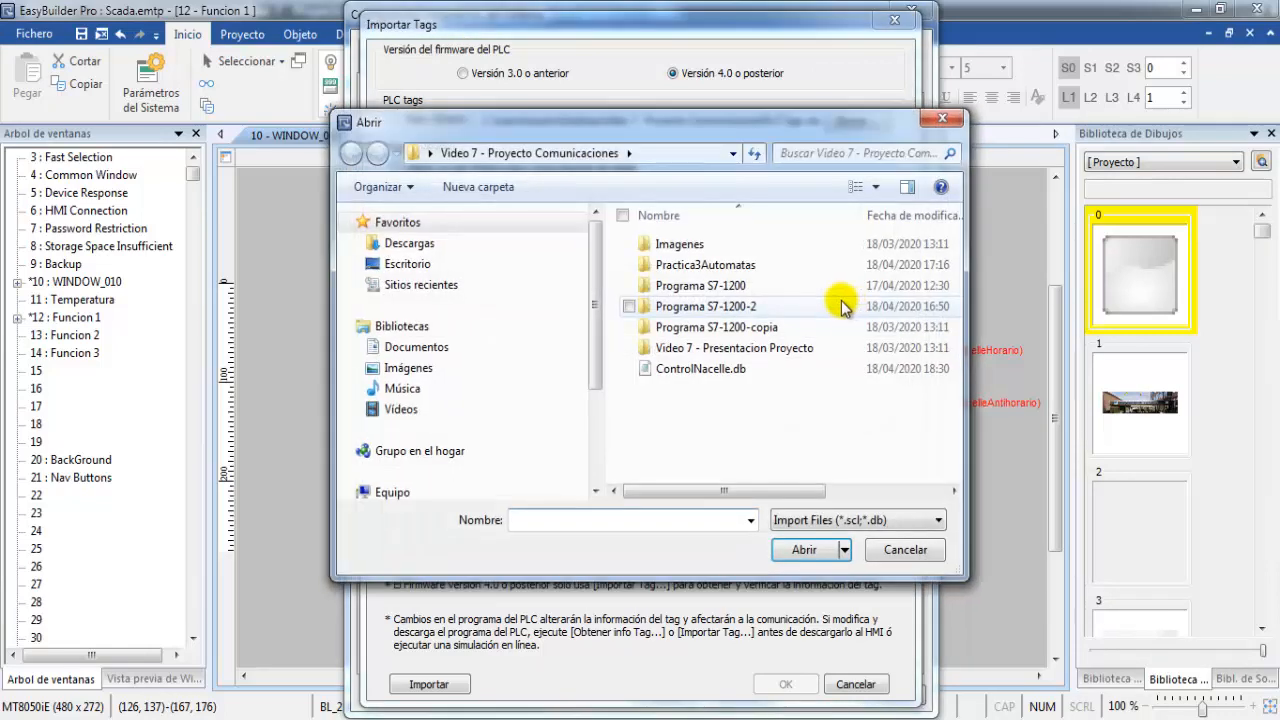
left_click(700, 370)
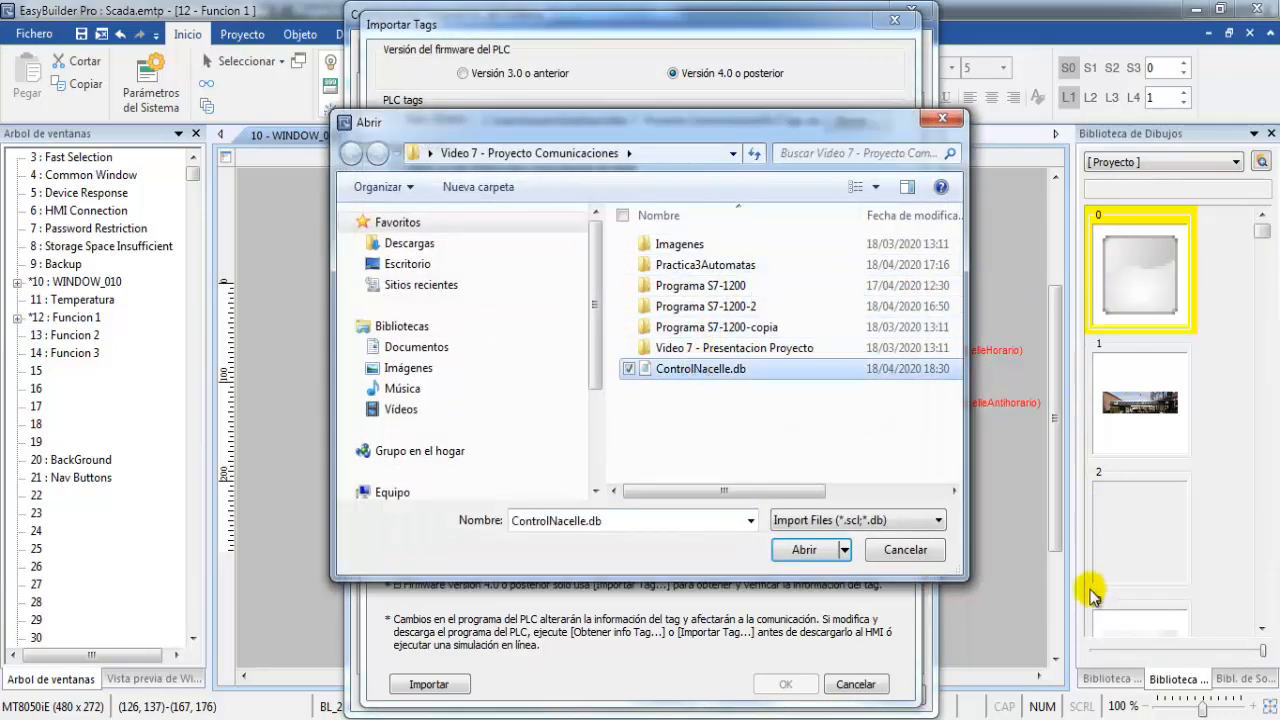
left_click(812, 550)
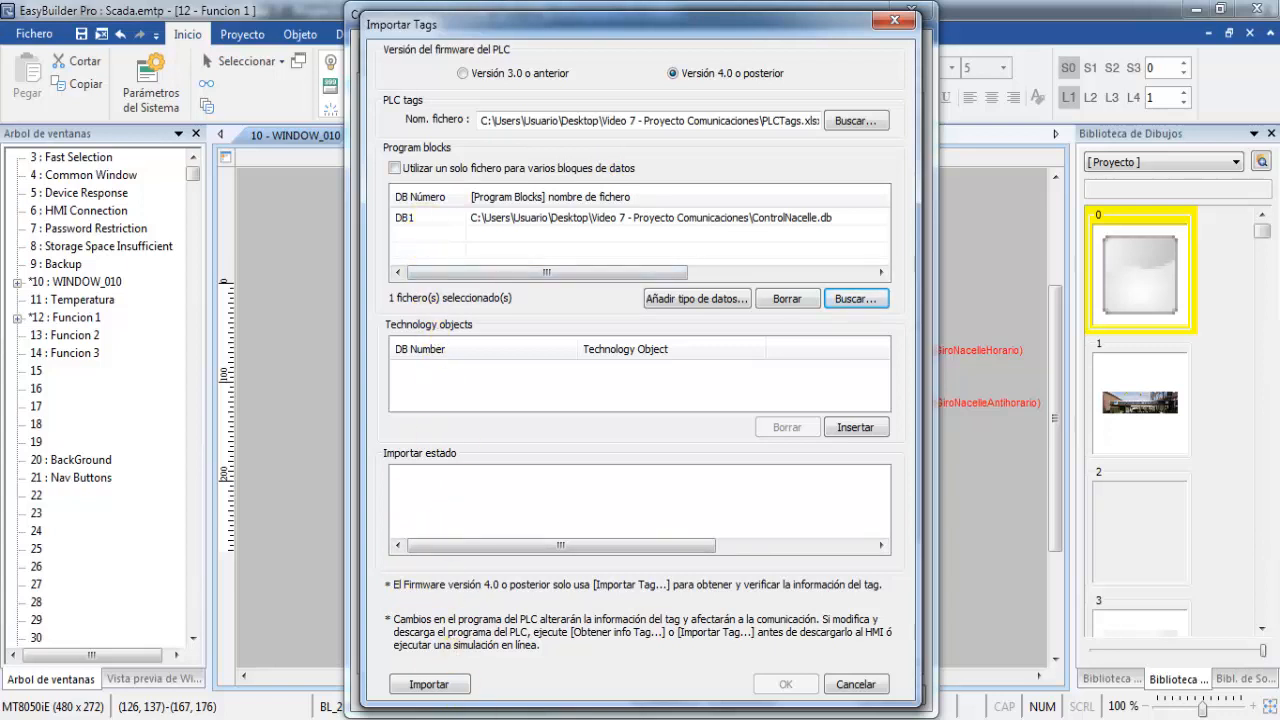
Import the PLC tags and DB1 files without keeping the existing tags, and verify the tags with the device.
left_click(450, 685)
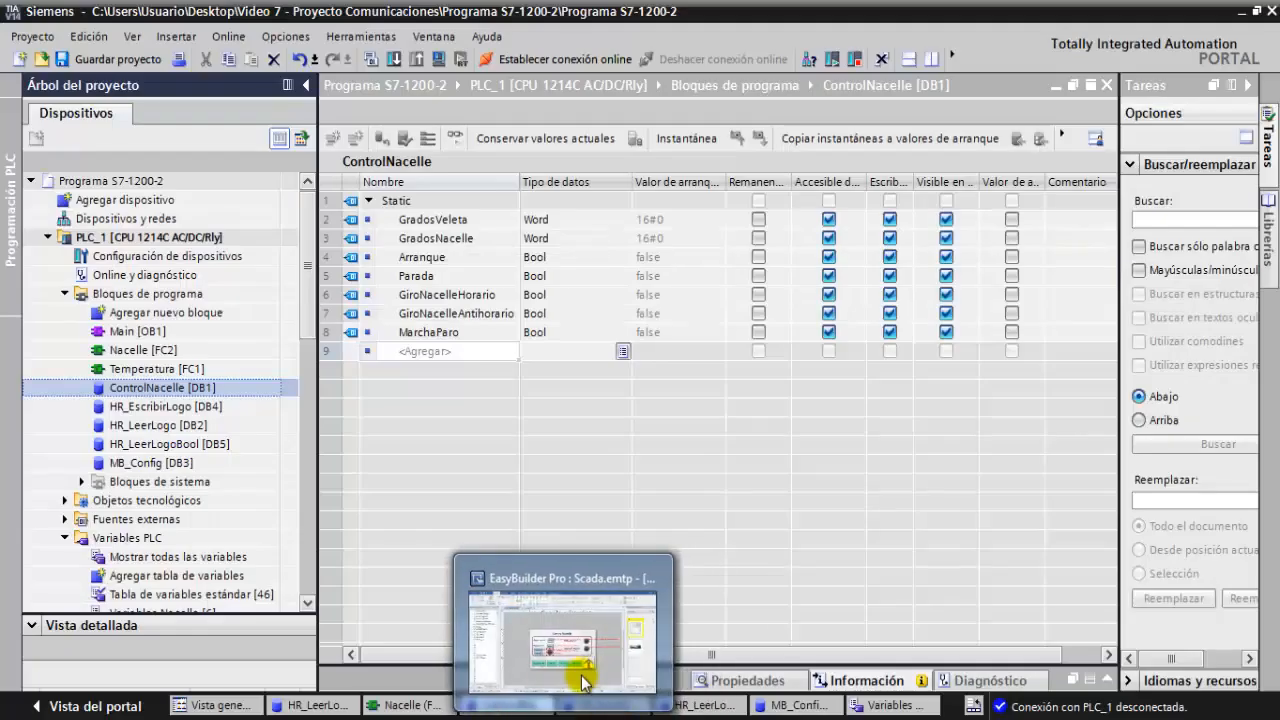
left_click(583, 682)
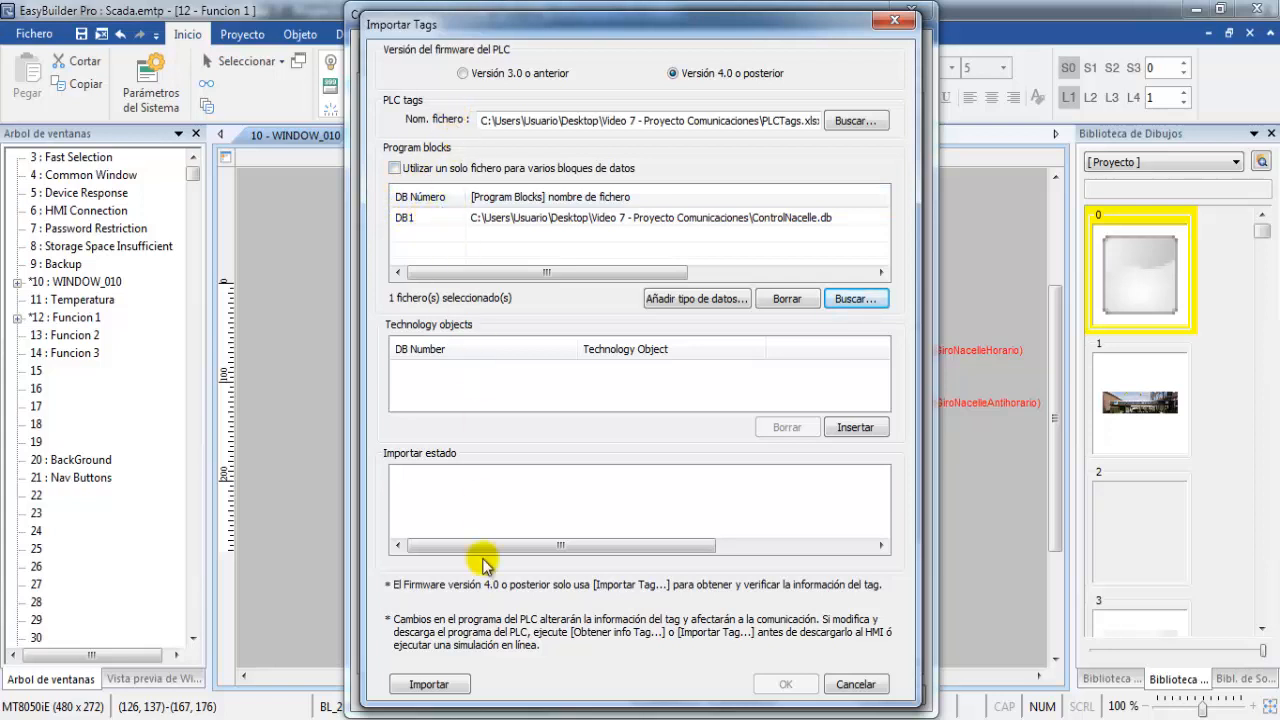
left_click(437, 684)
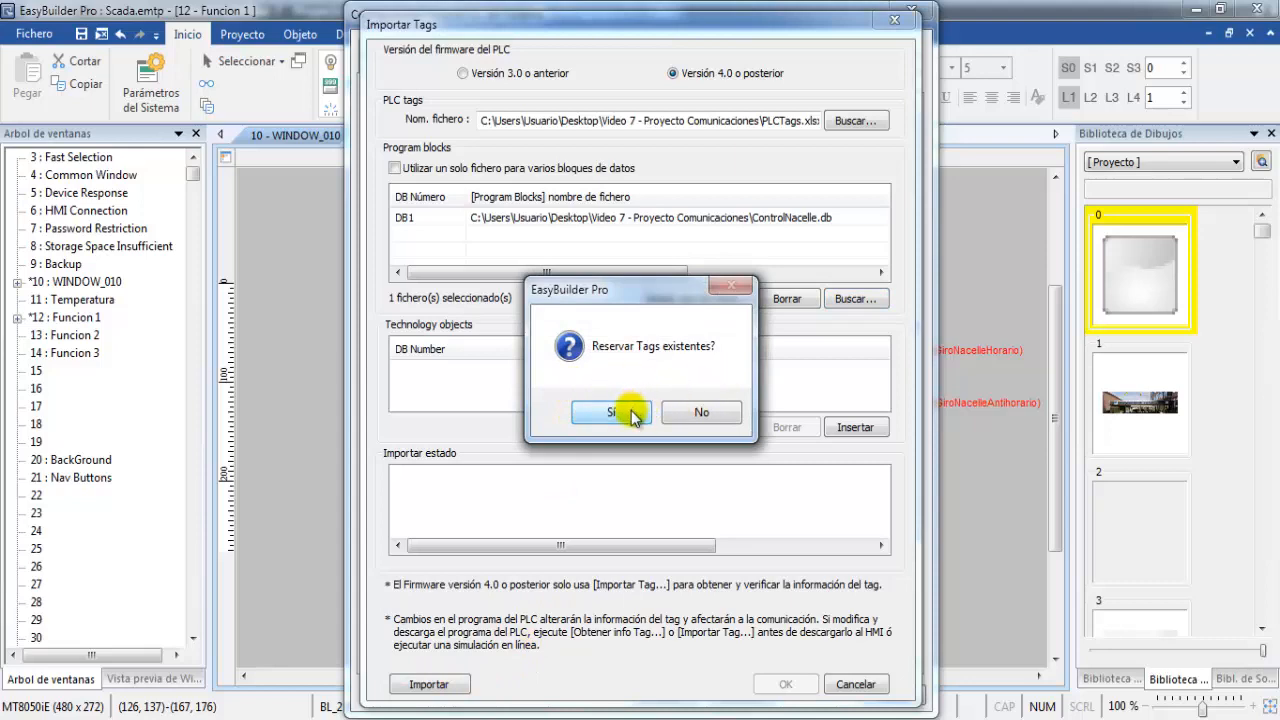
left_click(718, 412)
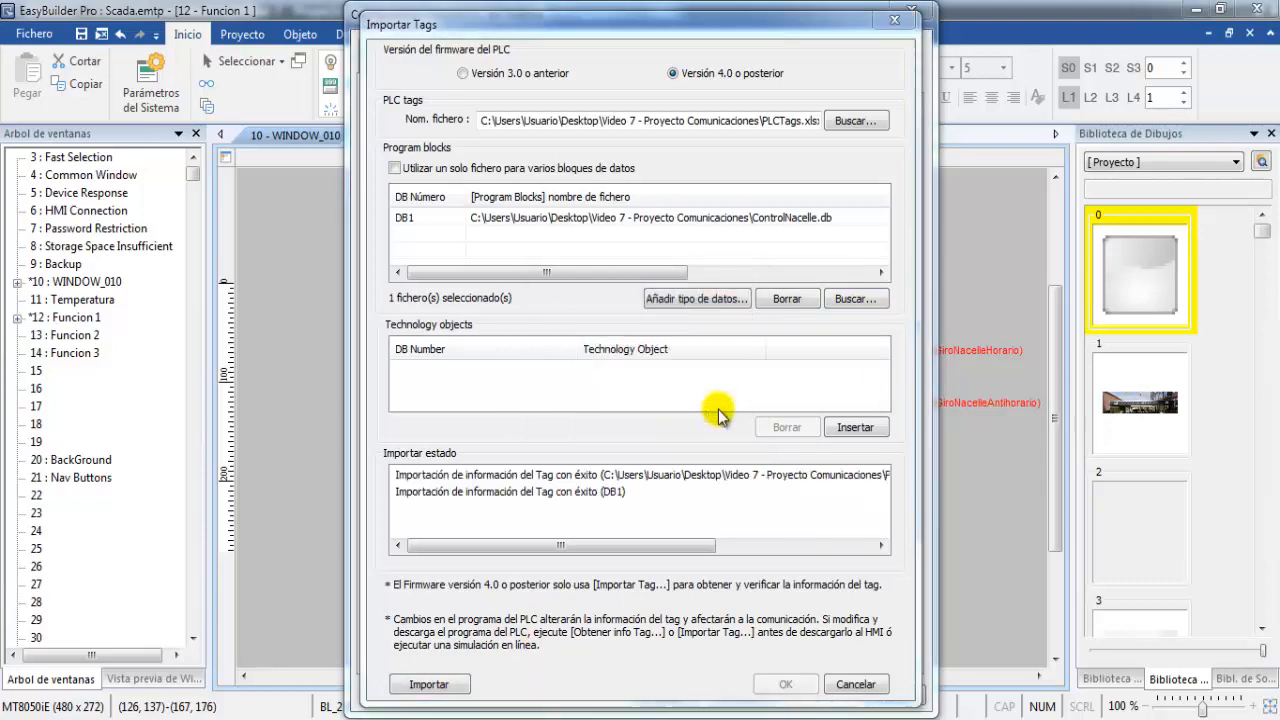
left_click(776, 442)
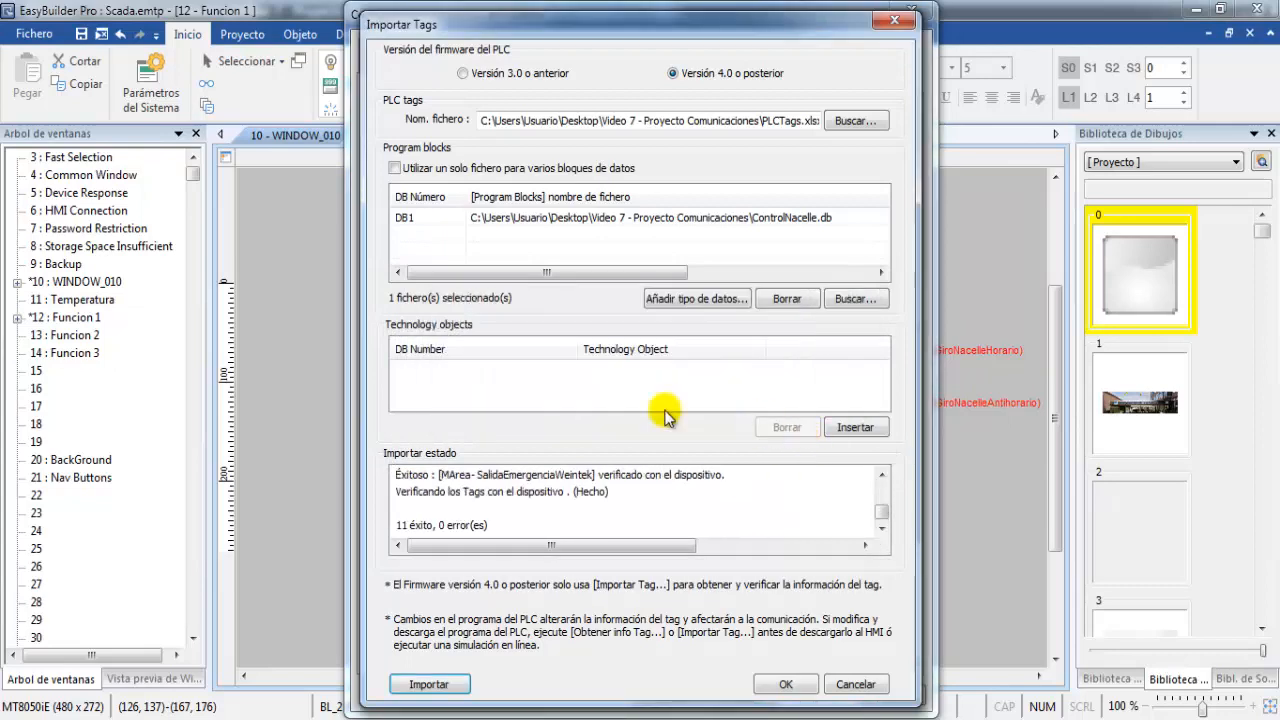
Include all ControlNacelle and MArea tags in the import and accept the system parameters.
left_click(778, 686)
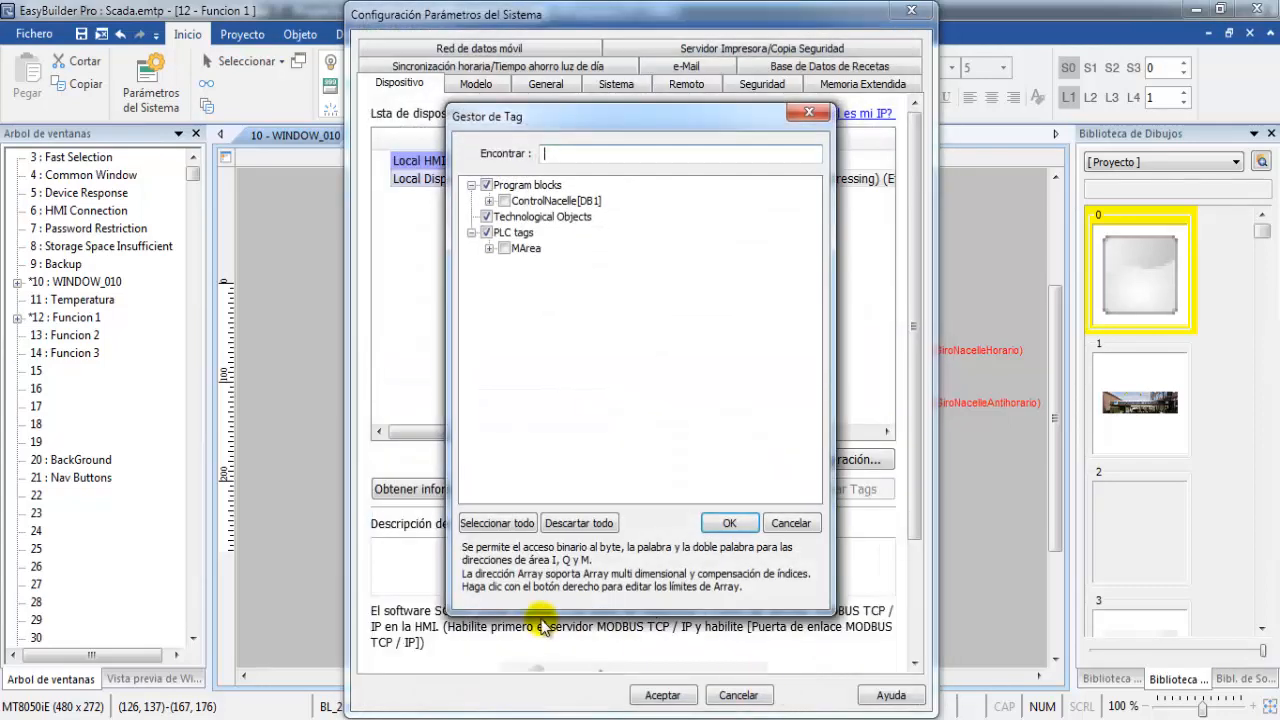
left_click(484, 523)
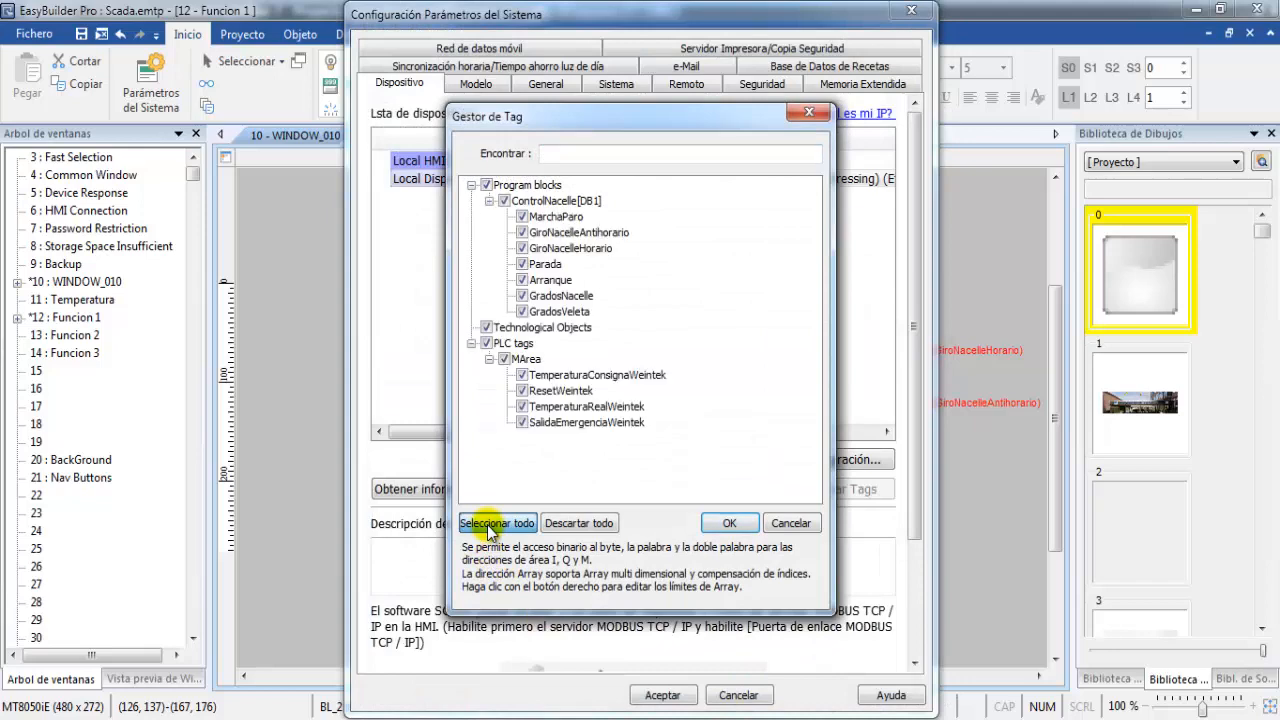
left_click(718, 523)
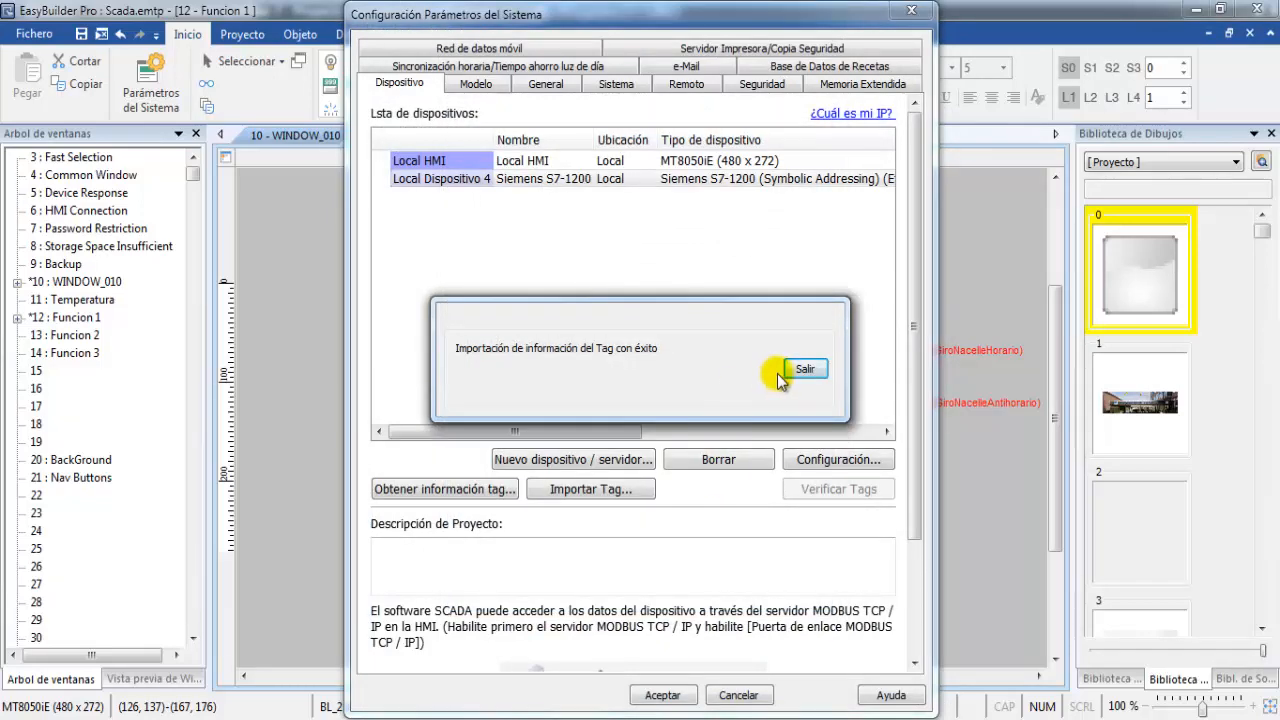
left_click(797, 372)
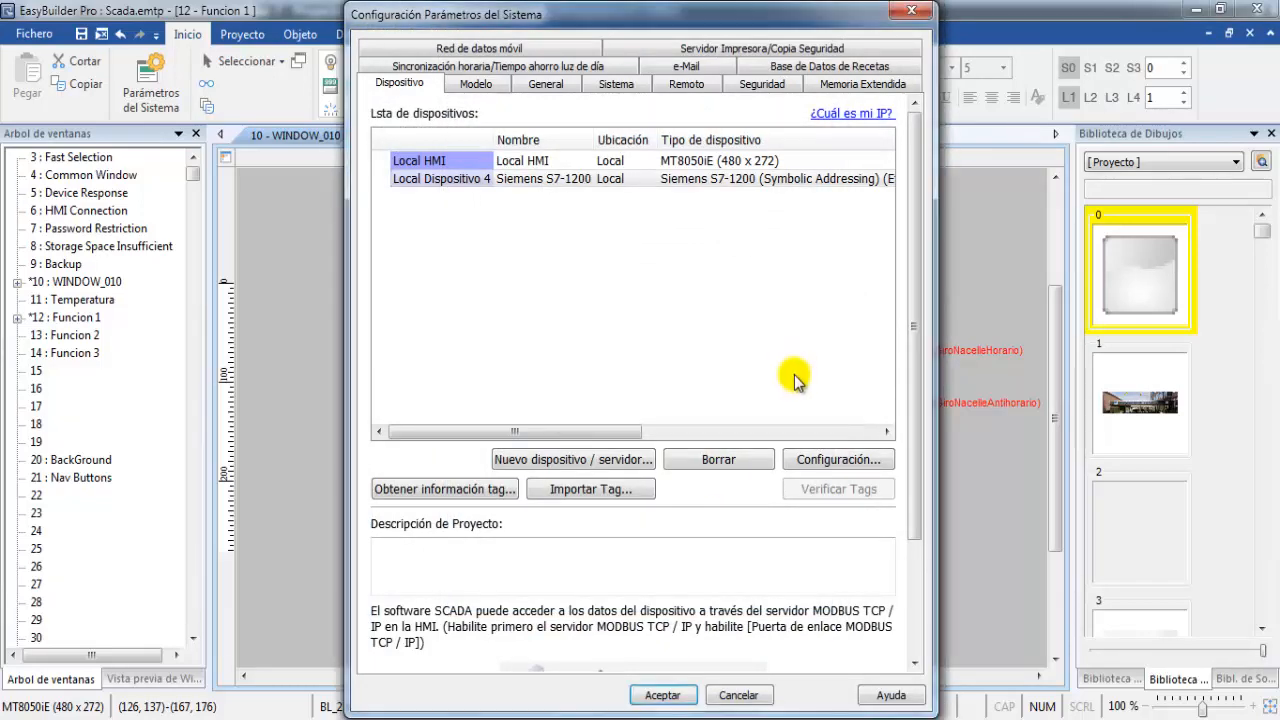
left_click(660, 695)
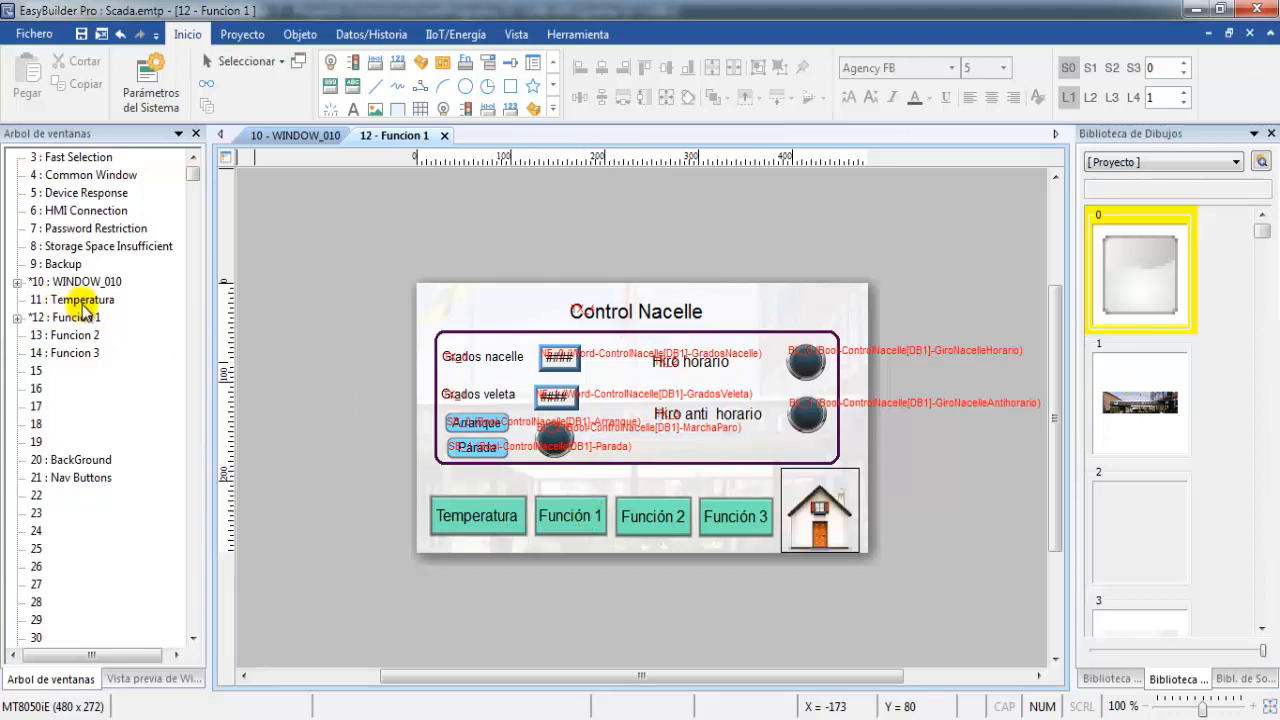
View the BackGround window, then in the Nav Buttons window set the Función 1 button's state 0 label to Nacelle.
double_click(82, 462)
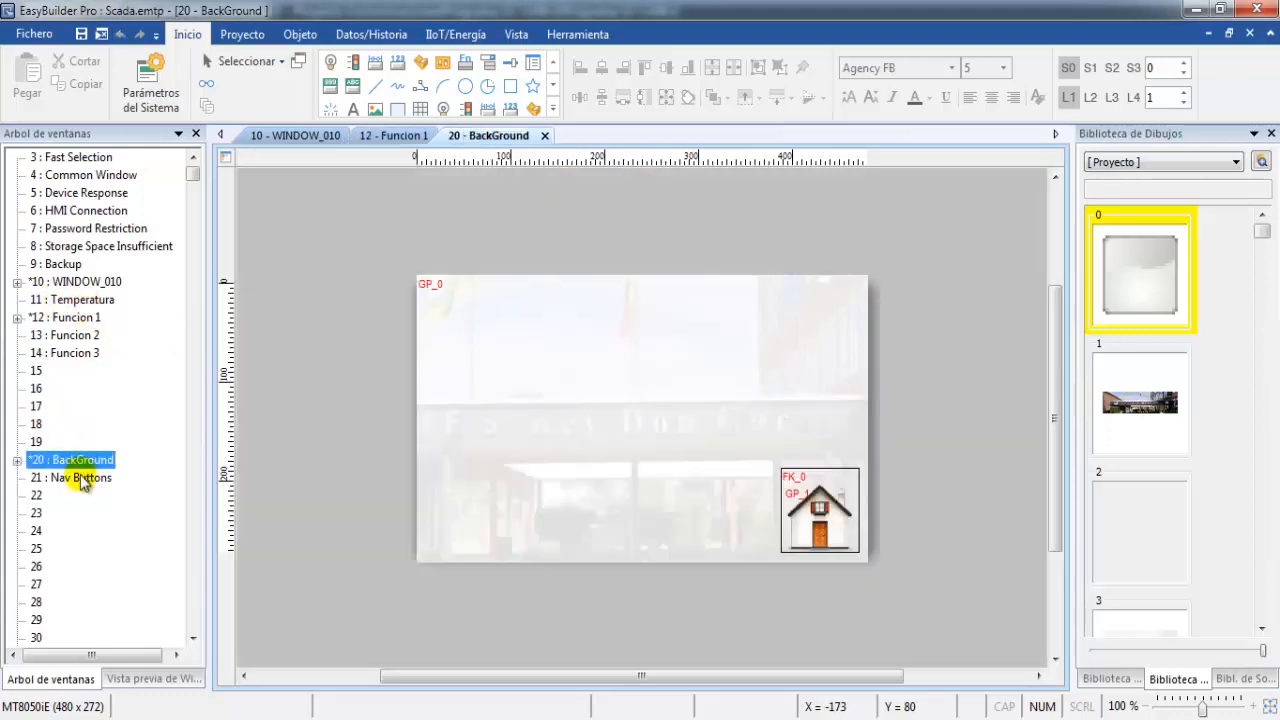
double_click(82, 478)
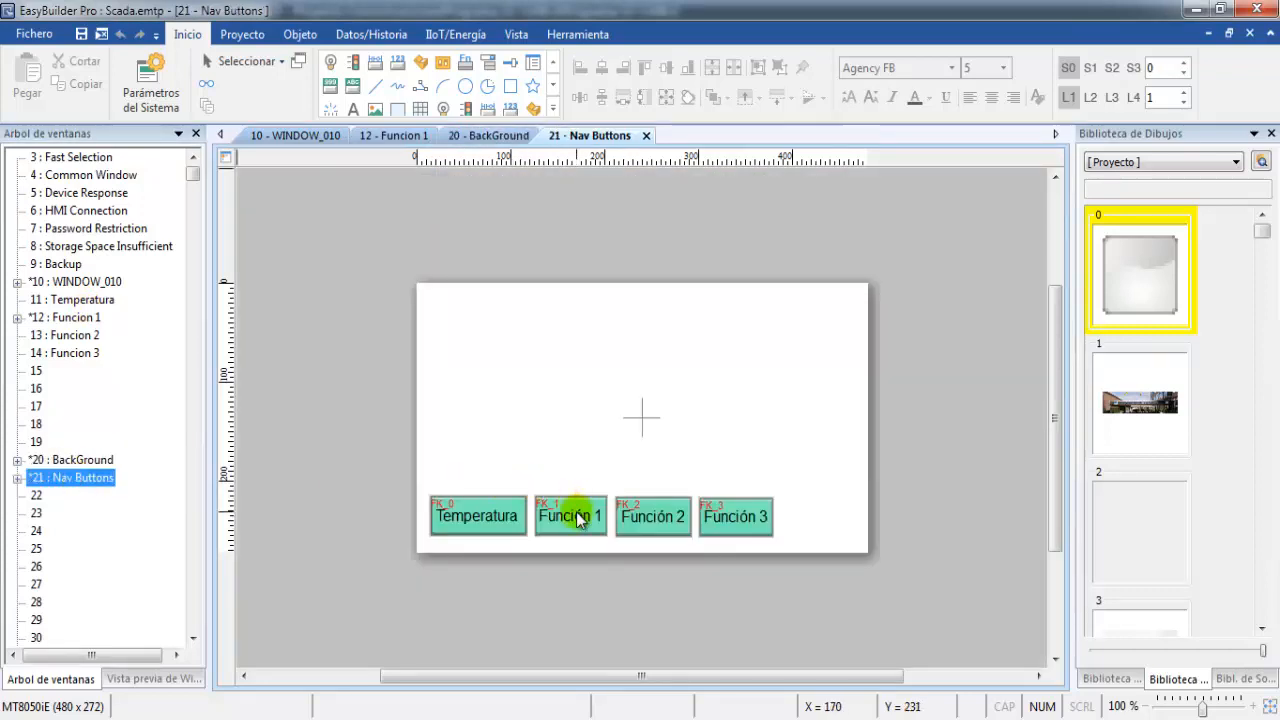
double_click(578, 518)
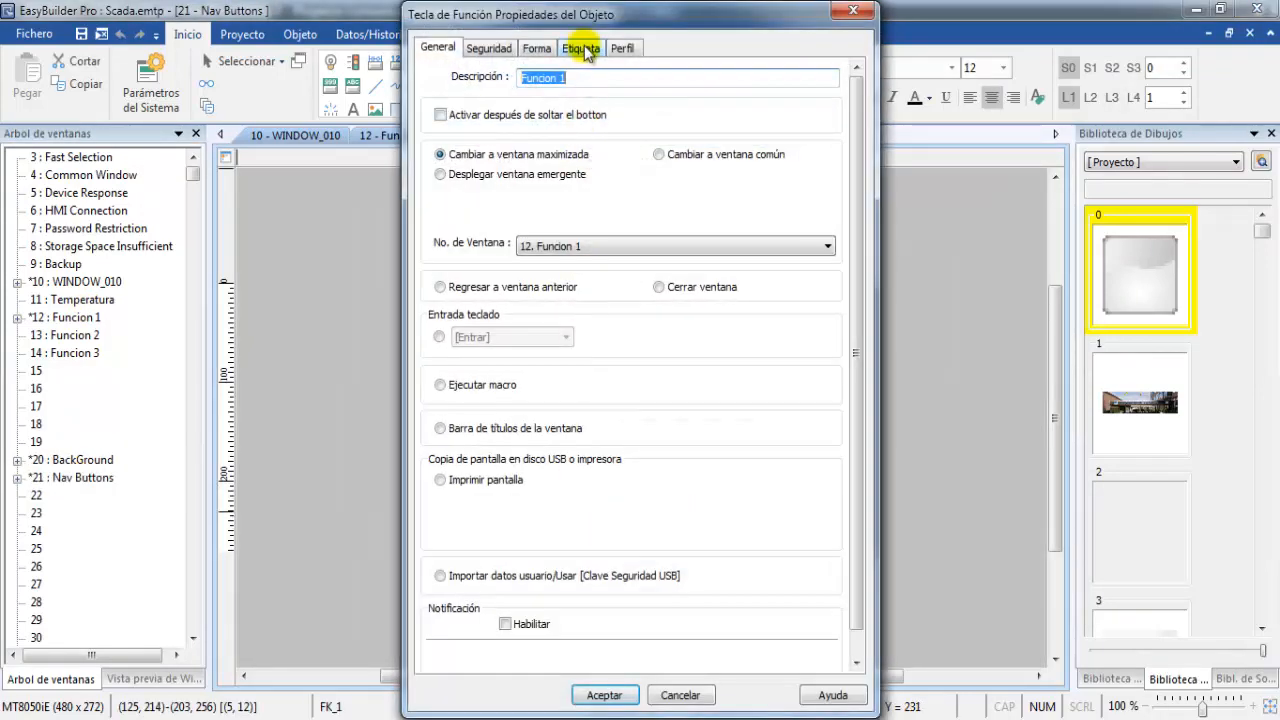
left_click(581, 48)
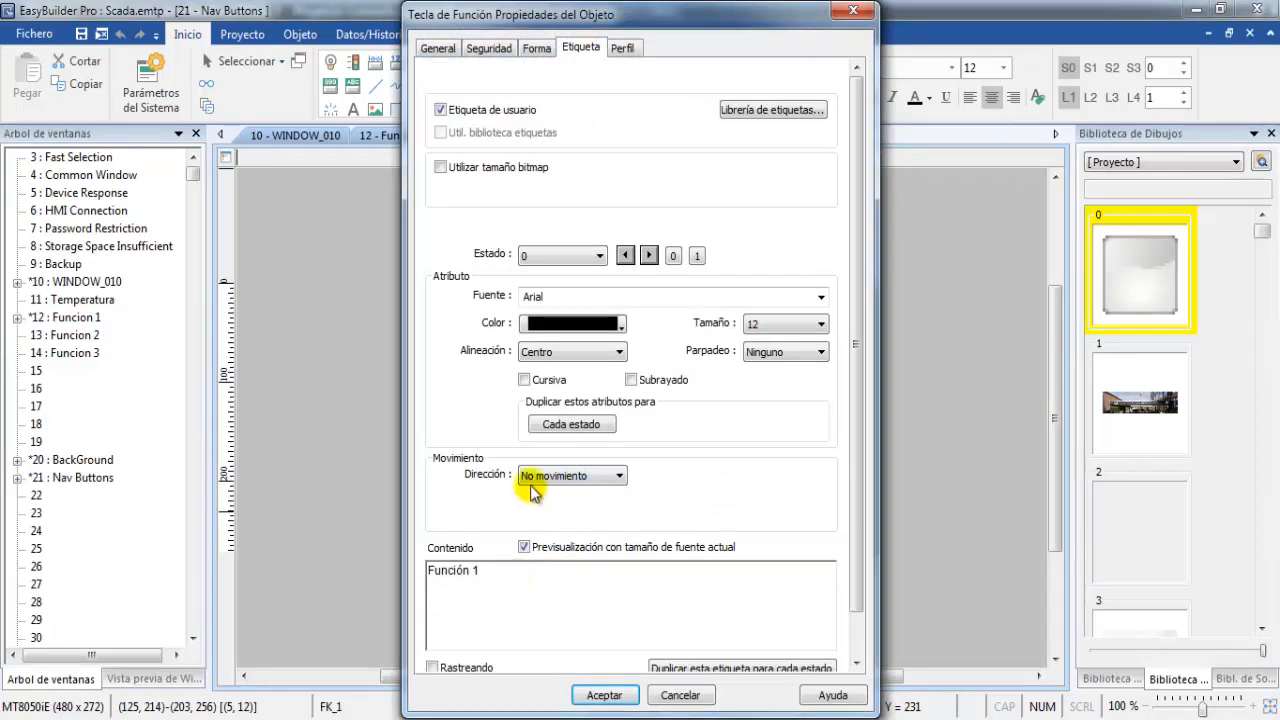
left_click_drag(480, 570, 422, 570)
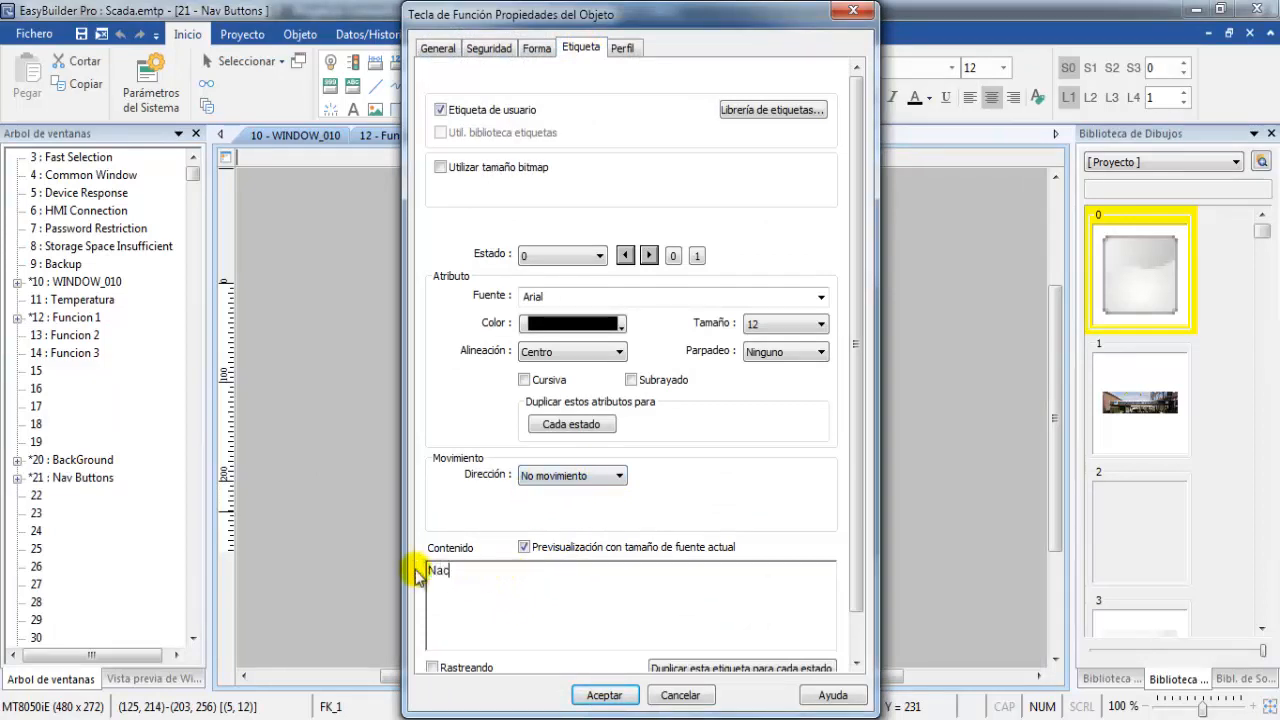
type("Nacelle")
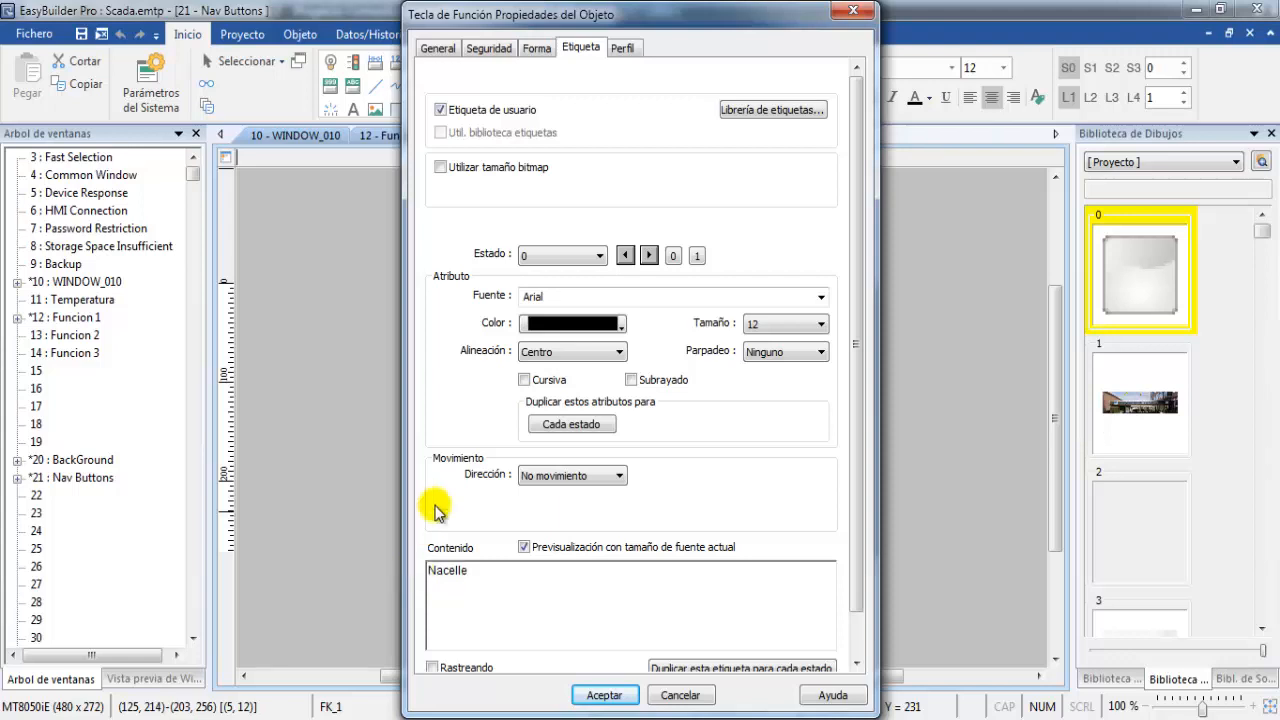
Set the same button's state 1 label to Nacelle and accept the object properties.
left_click(583, 255)
left_click(583, 287)
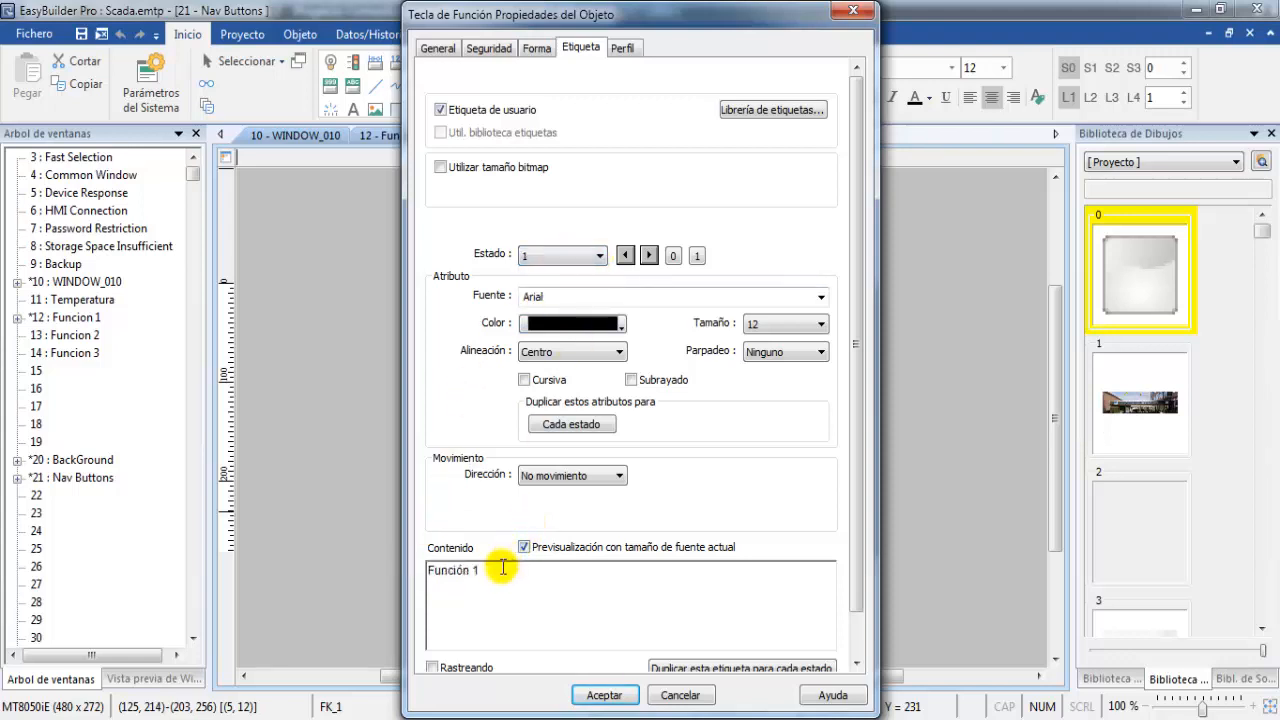
left_click_drag(482, 570, 422, 570)
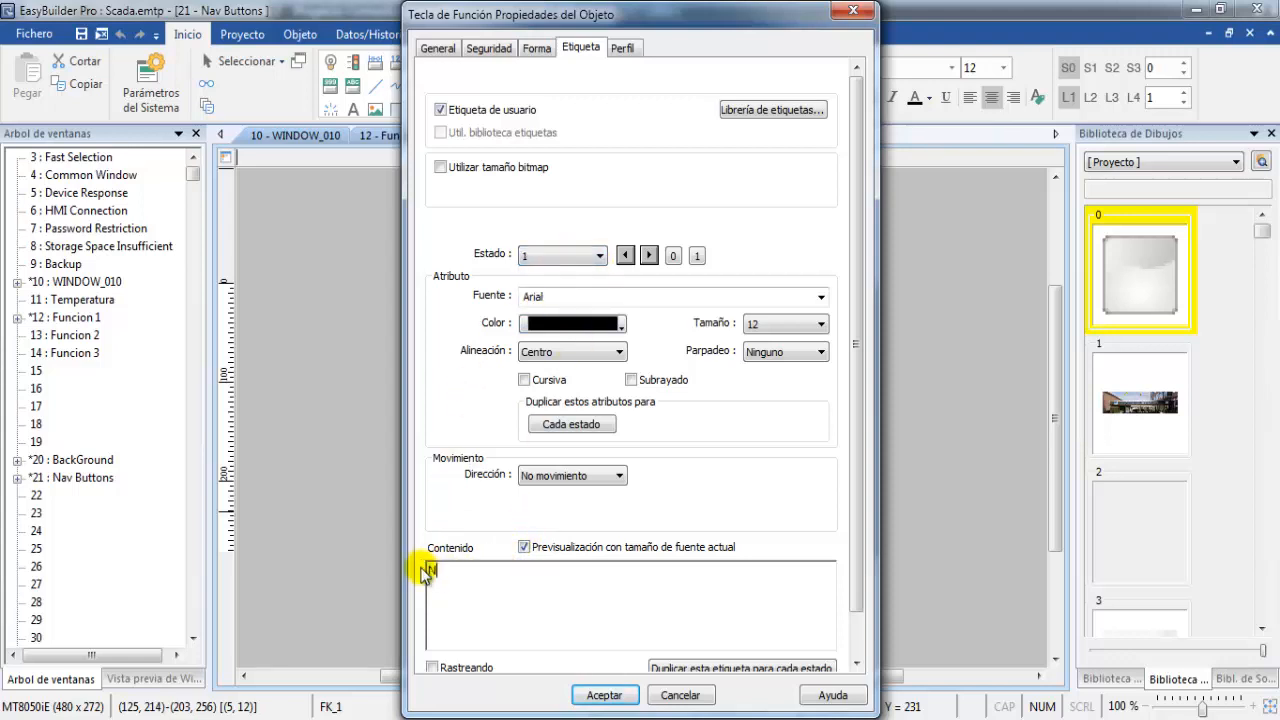
type("Nacelle")
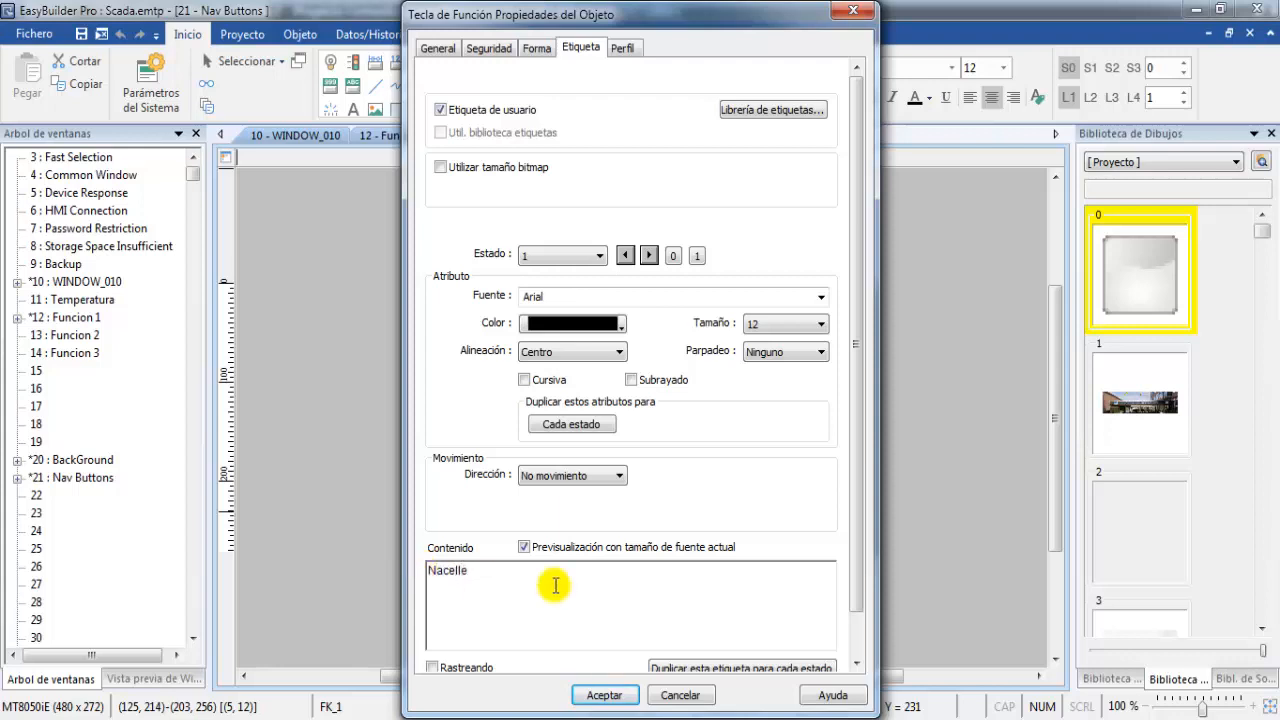
left_click(604, 695)
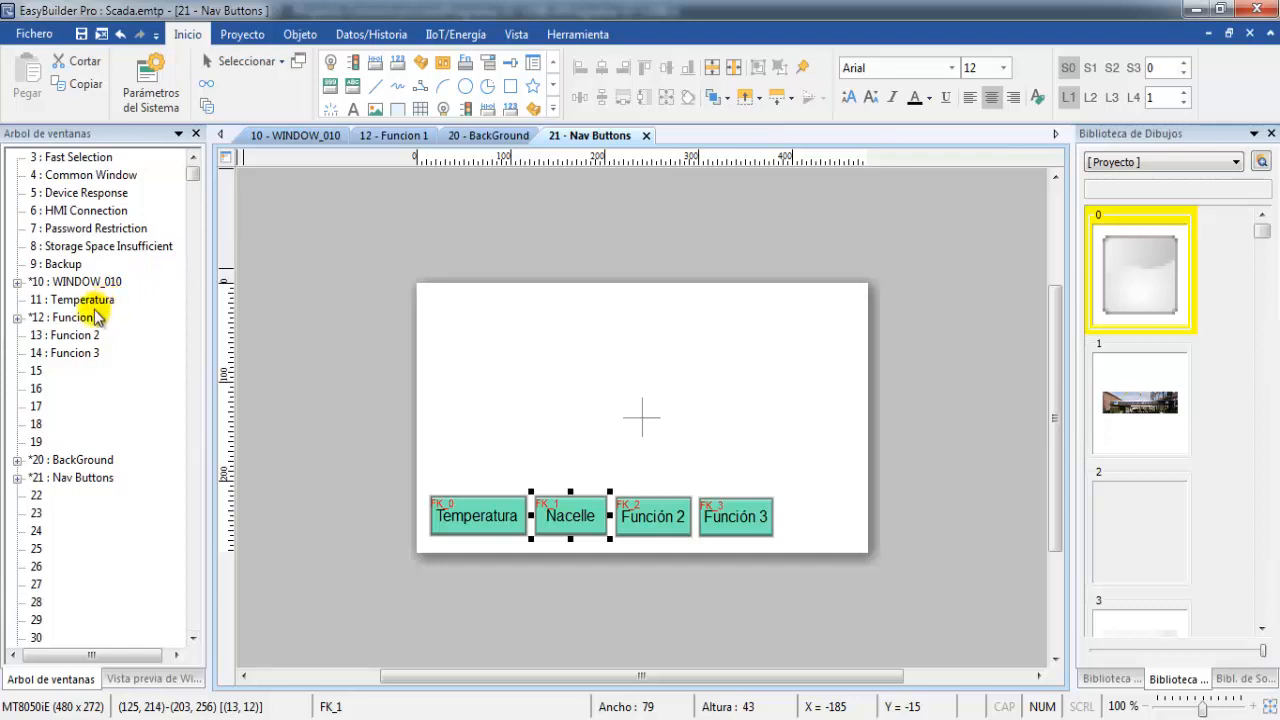
Go back to window 12, Funcion 1, to view the Control Nacelle screen.
left_click(91, 340)
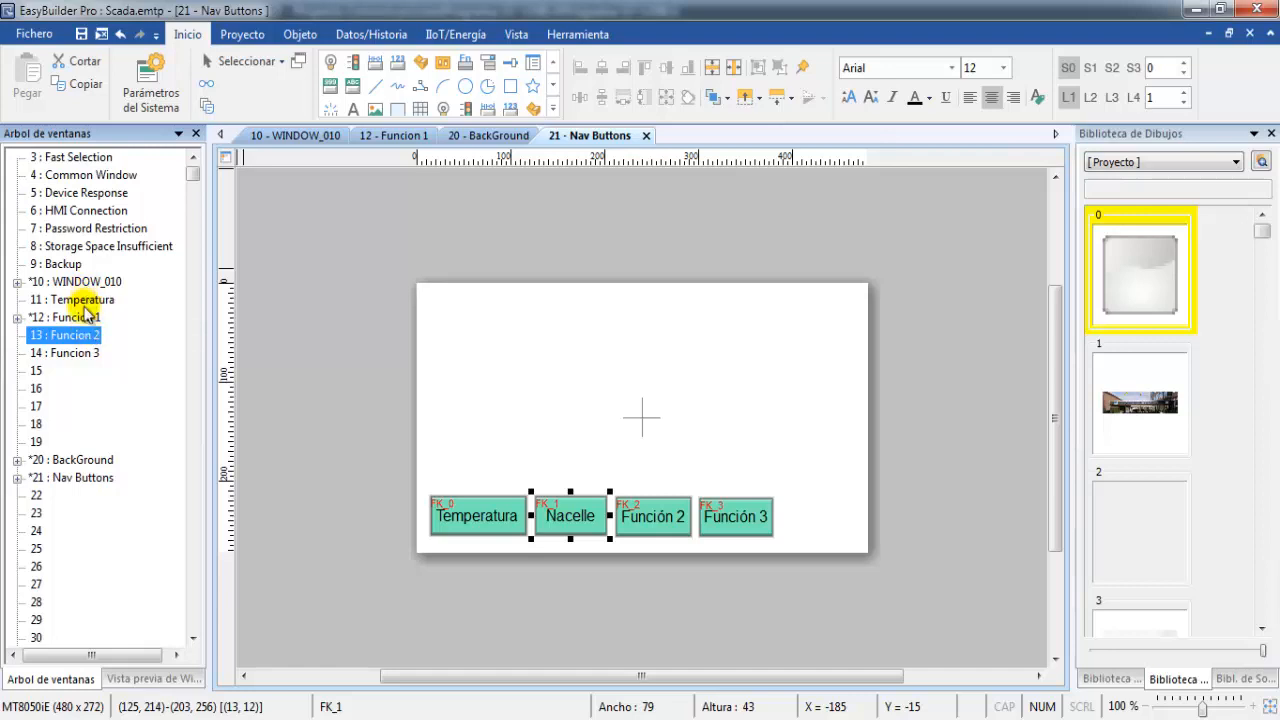
double_click(80, 318)
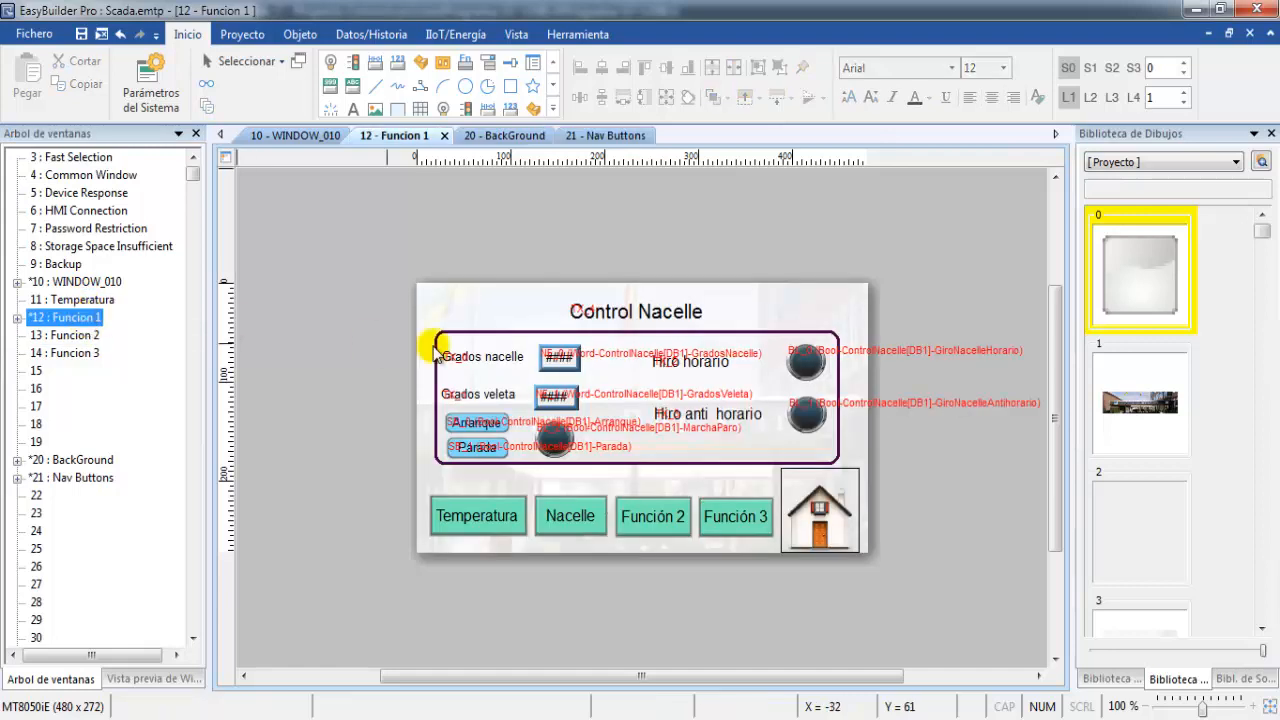